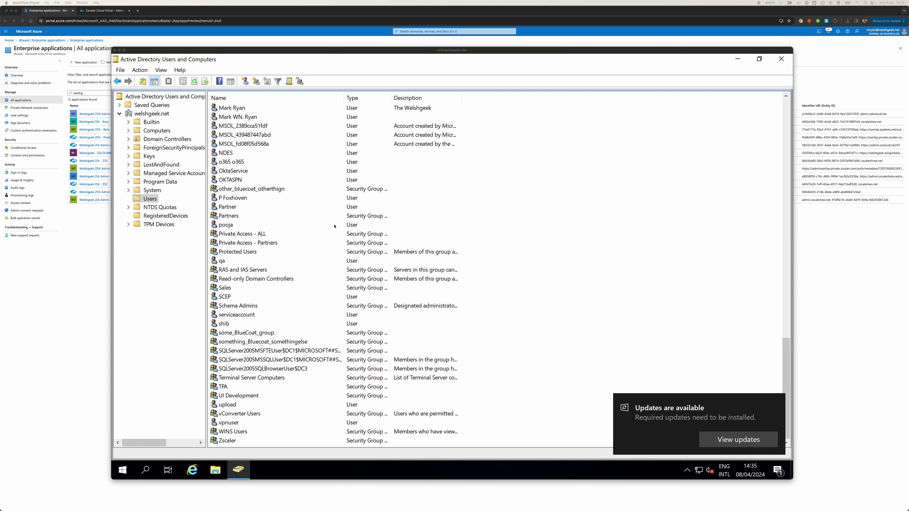
Inspect the first user's account properties and raw directory attributes, closing without saving
double_click(236, 108)
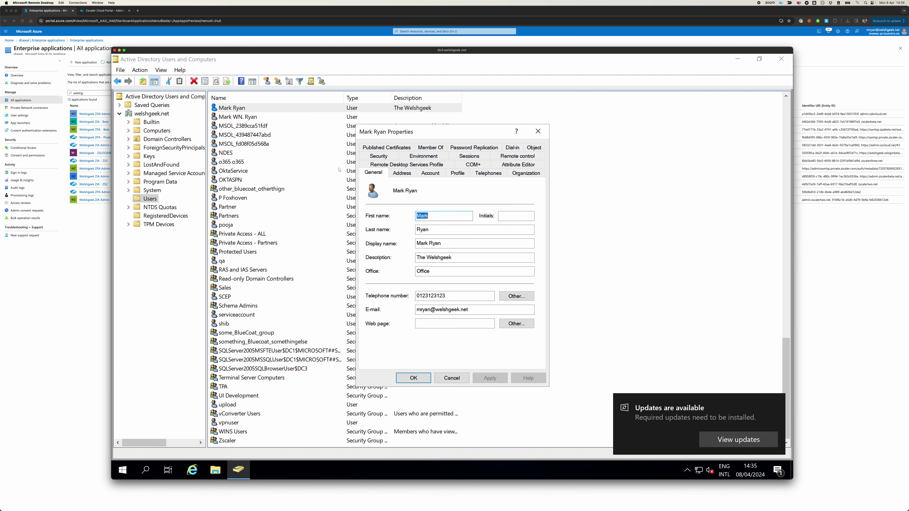
click(521, 164)
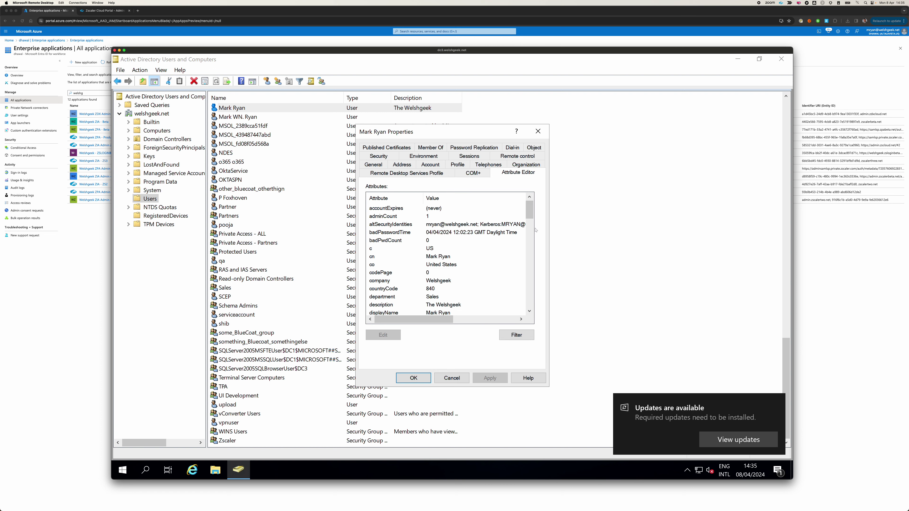
mouse_move(529, 216)
mouse_down()
mouse_move(530, 258)
mouse_move(529, 223)
mouse_up()
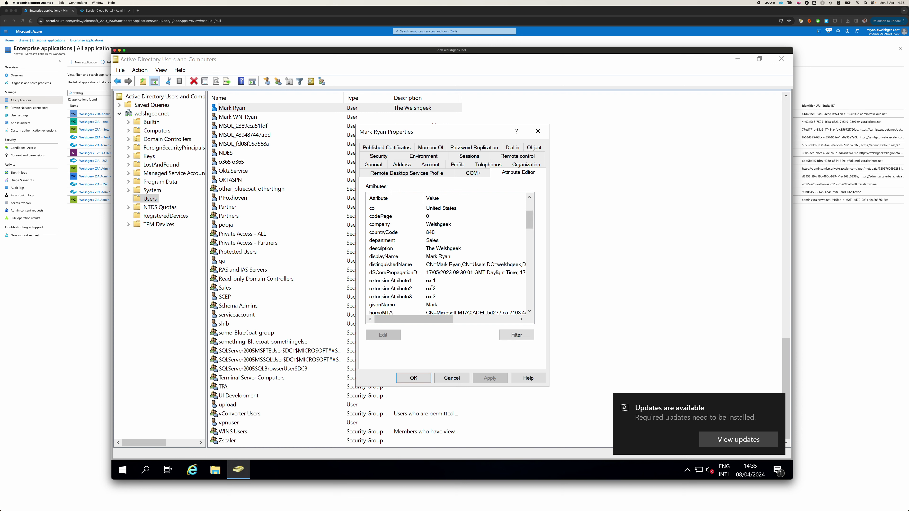
click(457, 381)
Open a second user's account properties and close them without saving
click(285, 226)
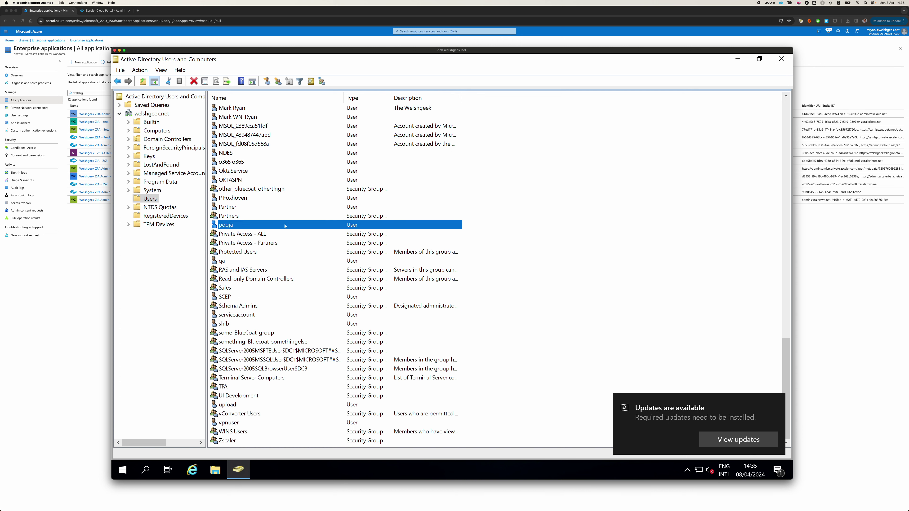
key(k)
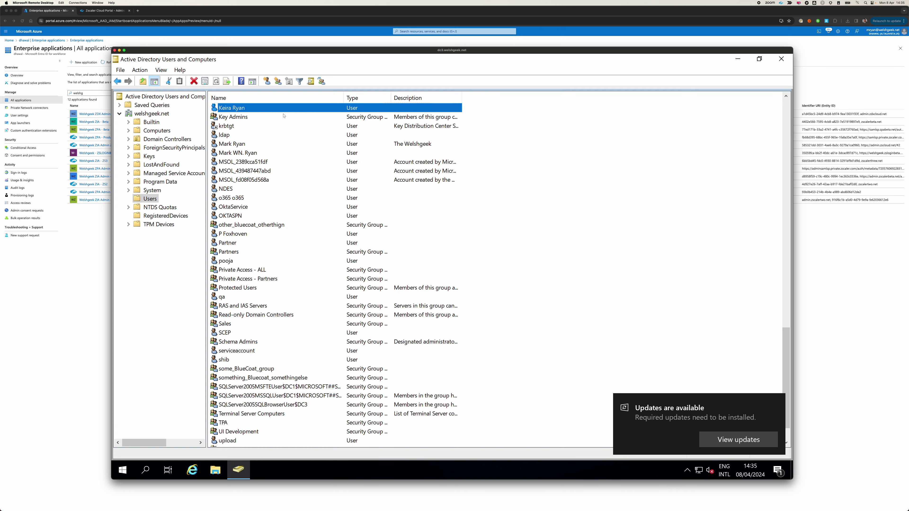
key(Return)
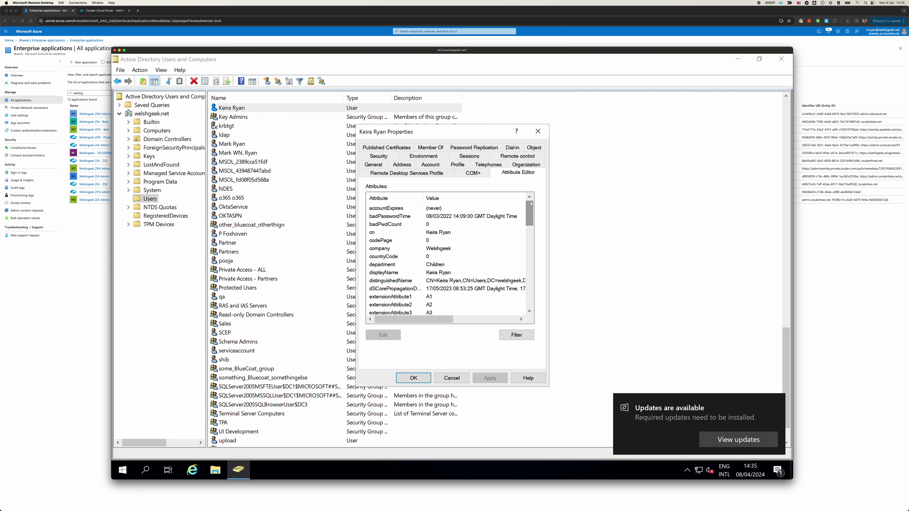
drag(529, 213, 467, 229)
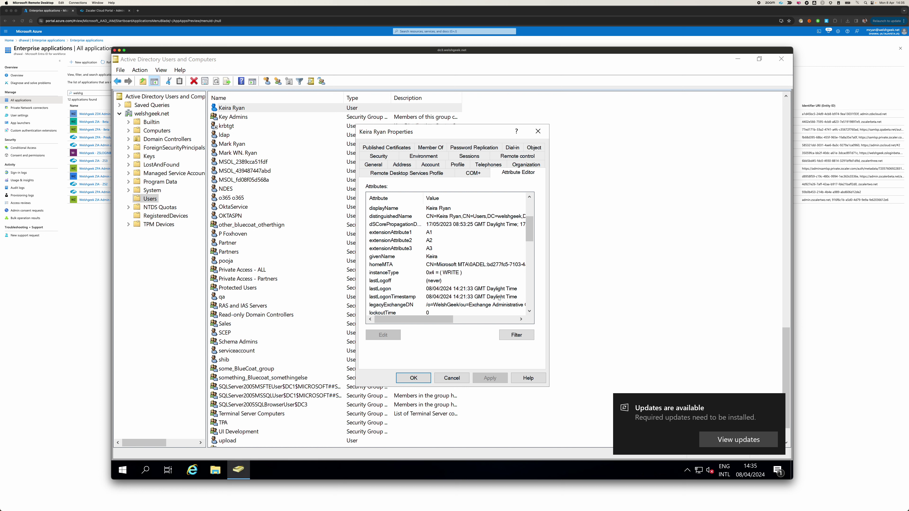
click(462, 379)
Open a third user's properties and review their raw directory attributes
click(321, 242)
text(ad)
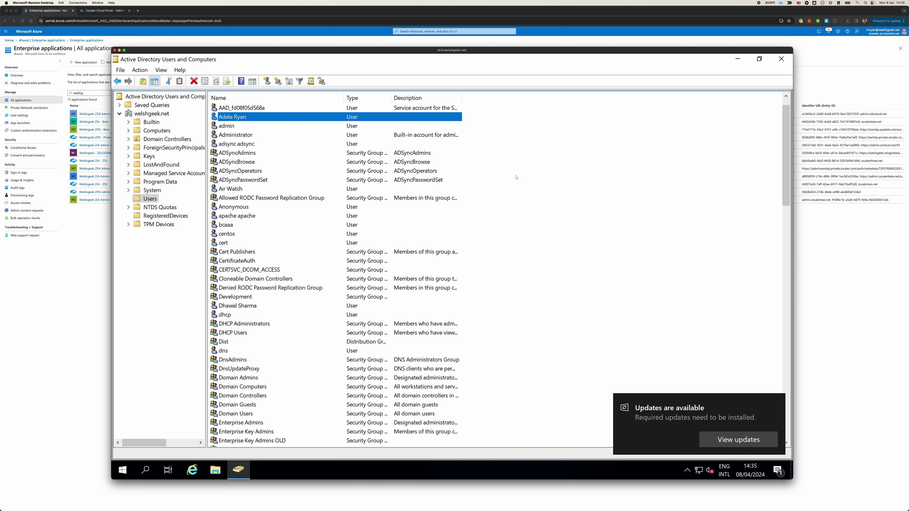
key(Return)
click(524, 165)
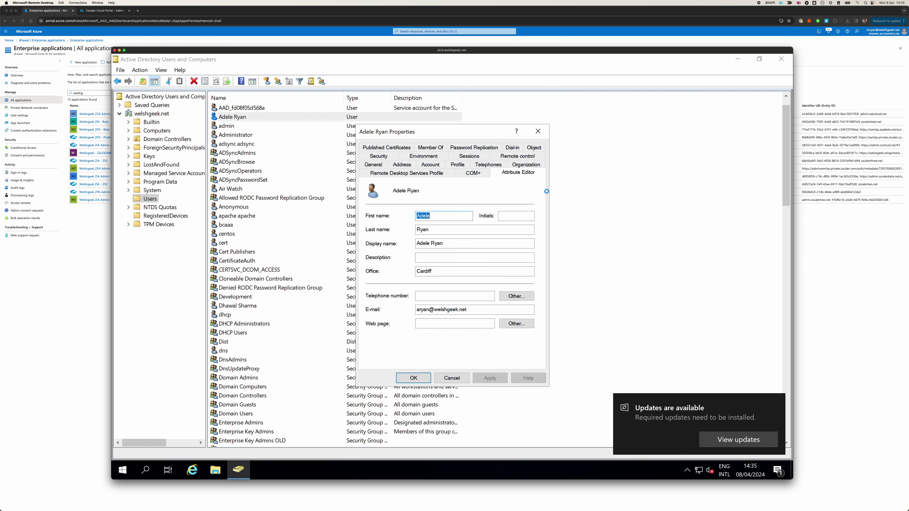
click(530, 248)
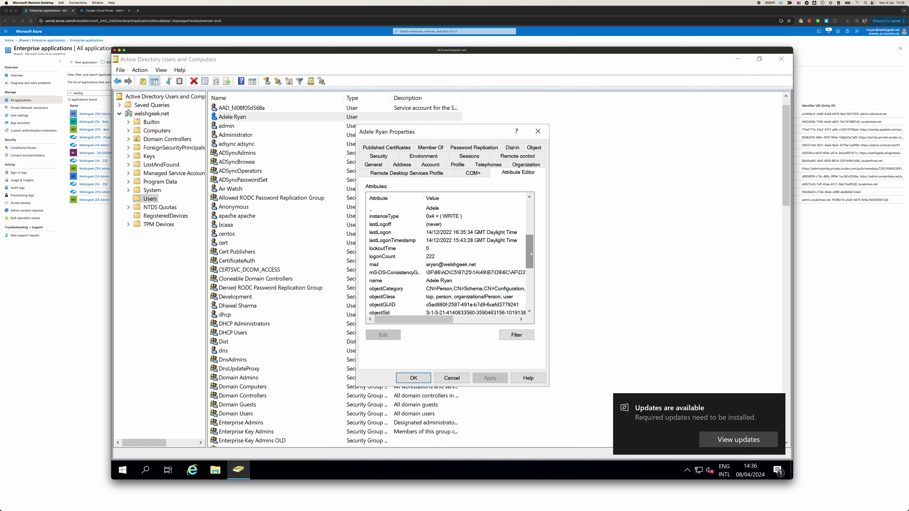
click(531, 271)
click(530, 239)
scroll(444, 250, up, 3)
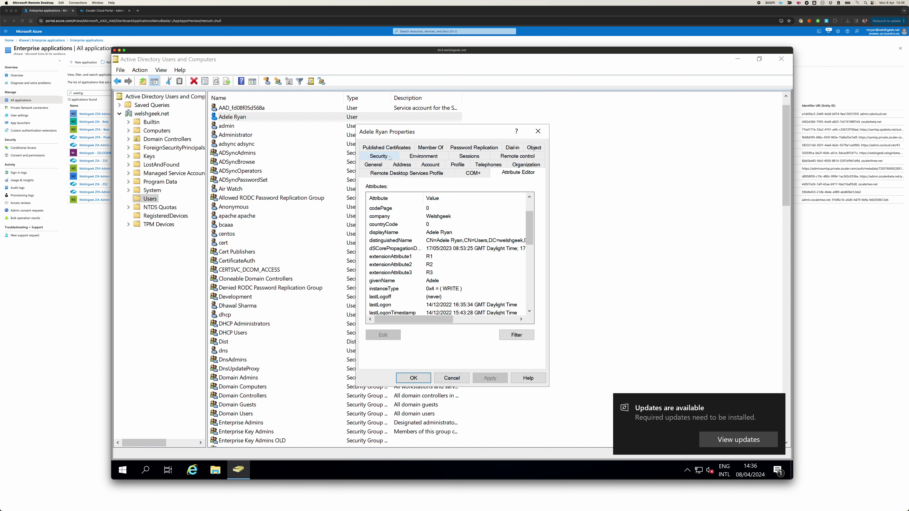
Browse that user's detail sections and test the Department field, closing without saving
click(385, 163)
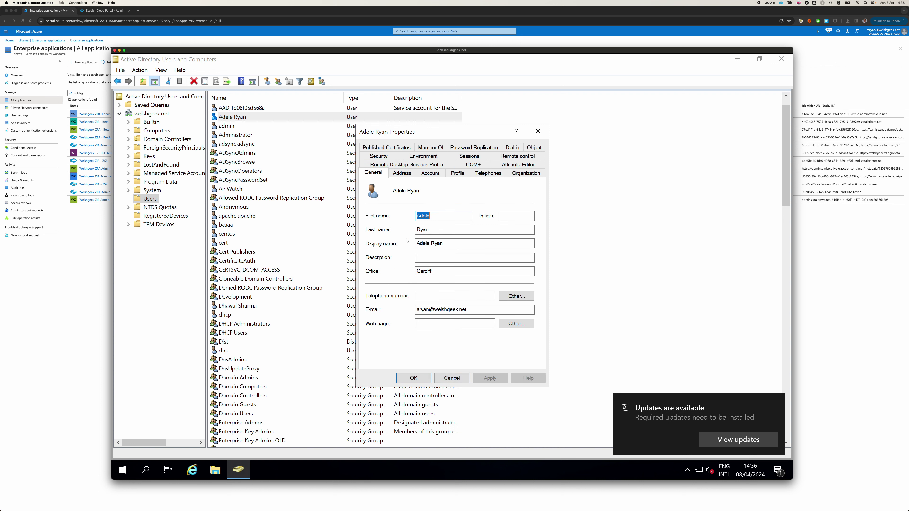
click(402, 173)
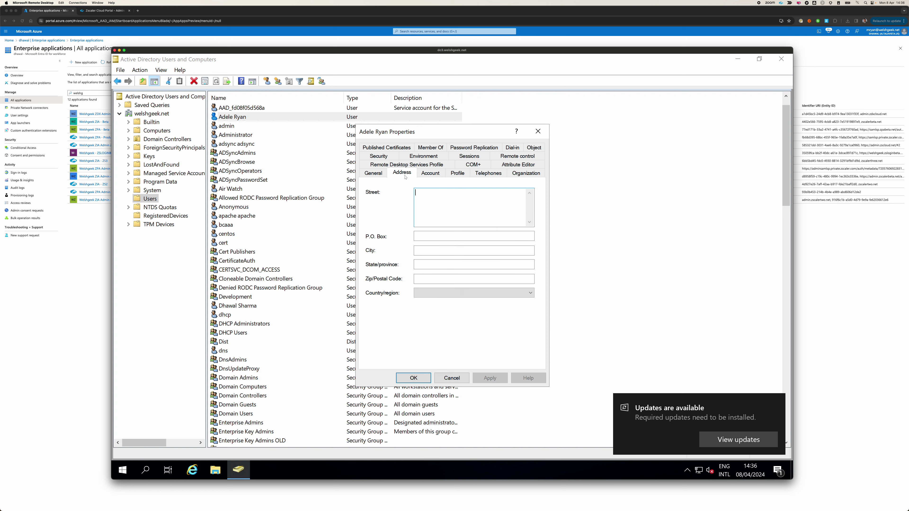
click(430, 174)
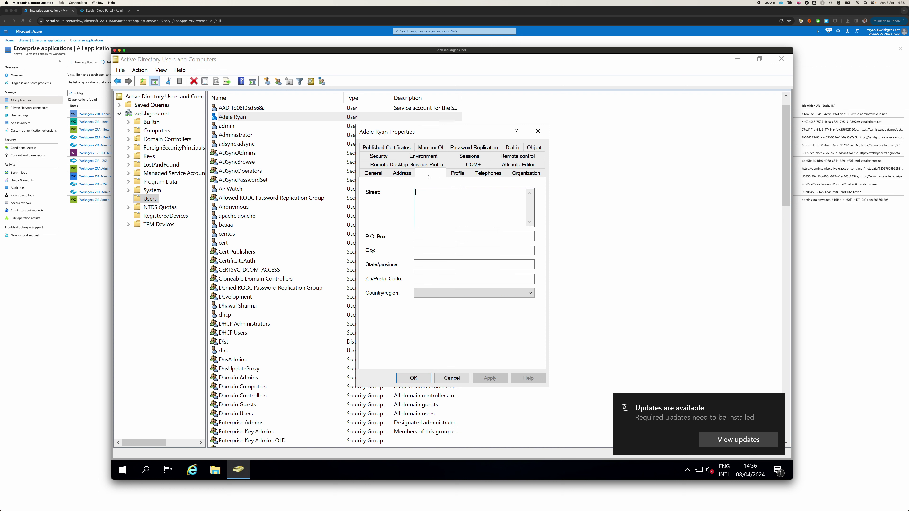
click(460, 174)
click(525, 173)
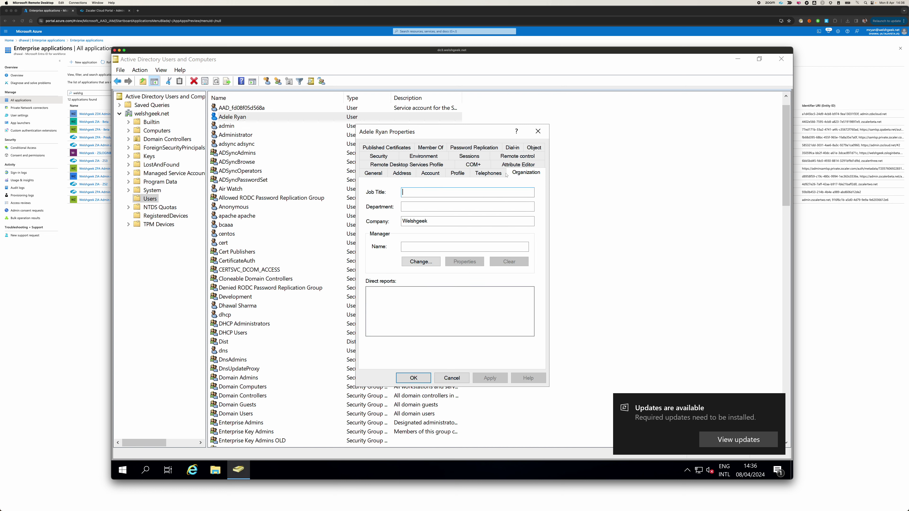
click(434, 207)
text(dsad)
key(BackSpace)
key(BackSpace)
key(BackSpace)
key(BackSpace)
click(454, 378)
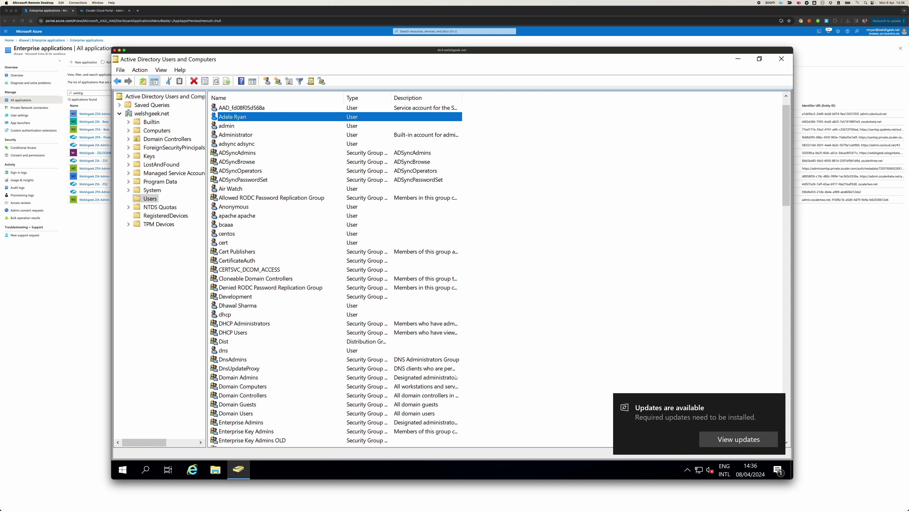
In Azure, search All groups for 'DYNA' to list the Dynamic groups
click(128, 42)
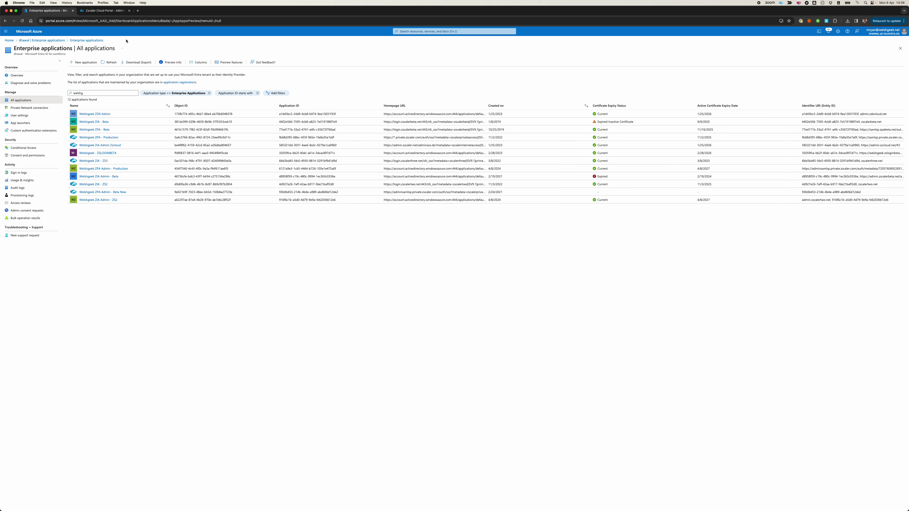
click(36, 40)
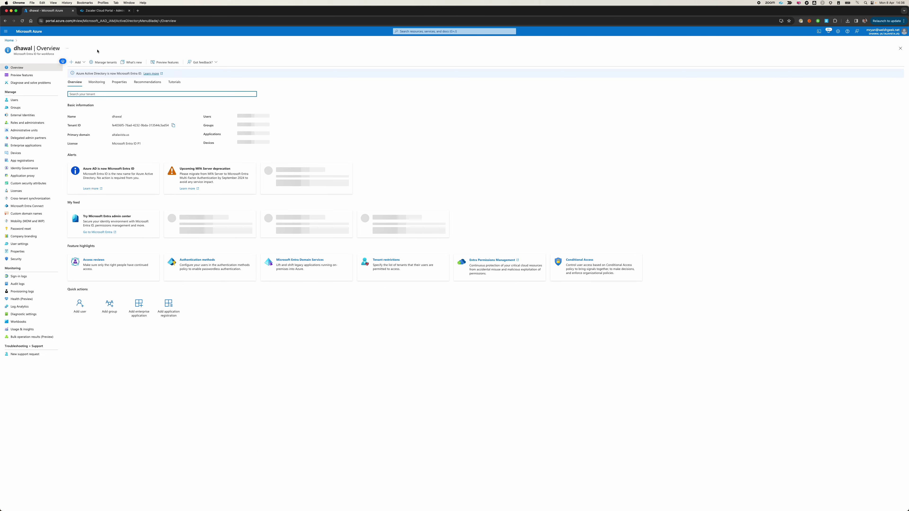
click(46, 107)
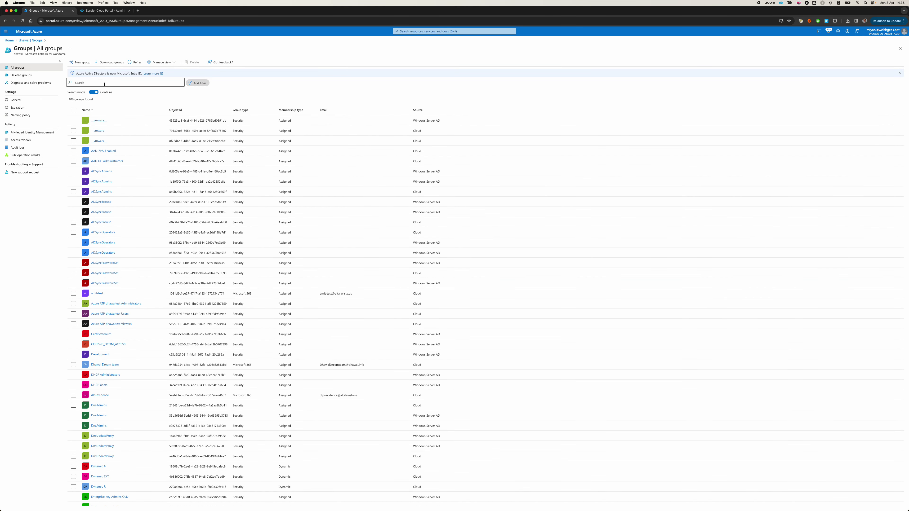
click(104, 82)
text(DYNA)
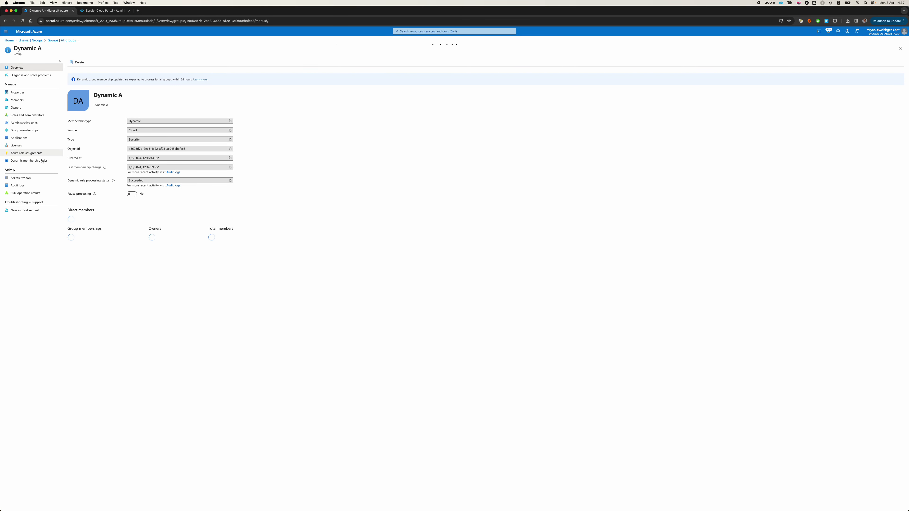
Review Dynamic A's membership rules and properties, then go back to the filtered groups
click(40, 161)
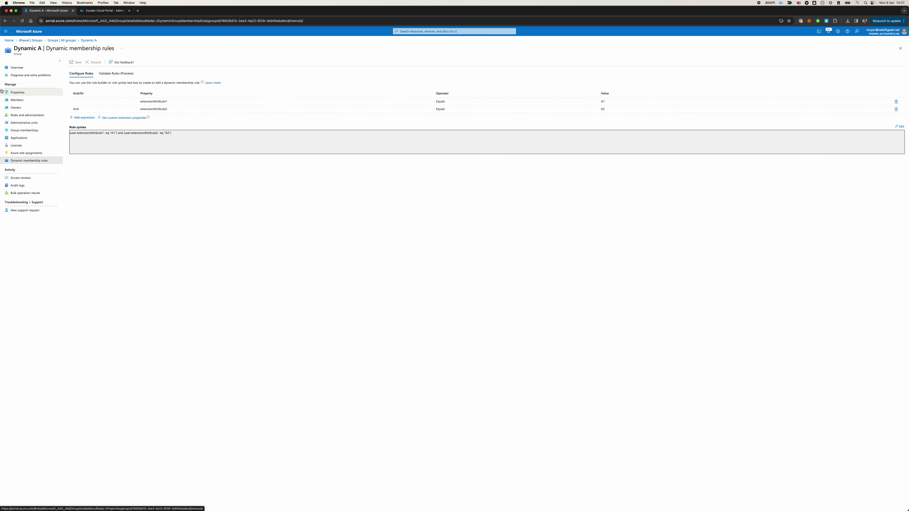
click(21, 94)
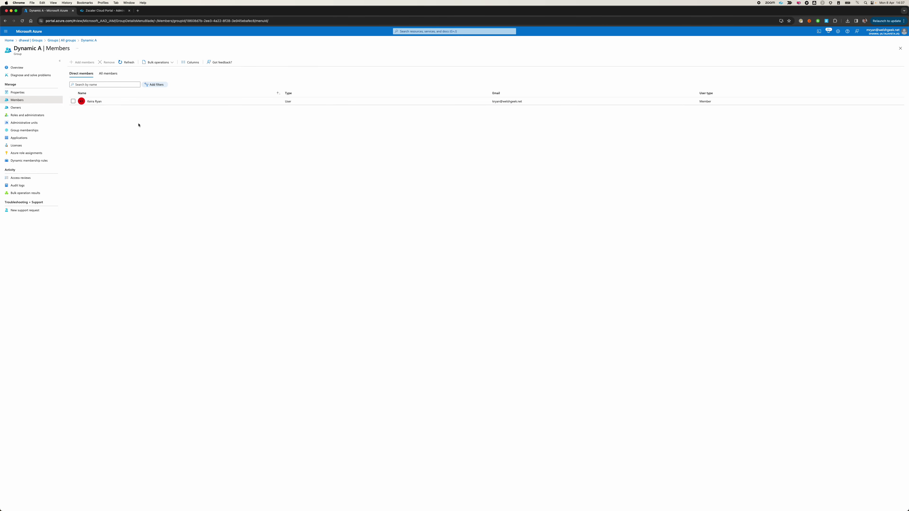
click(67, 41)
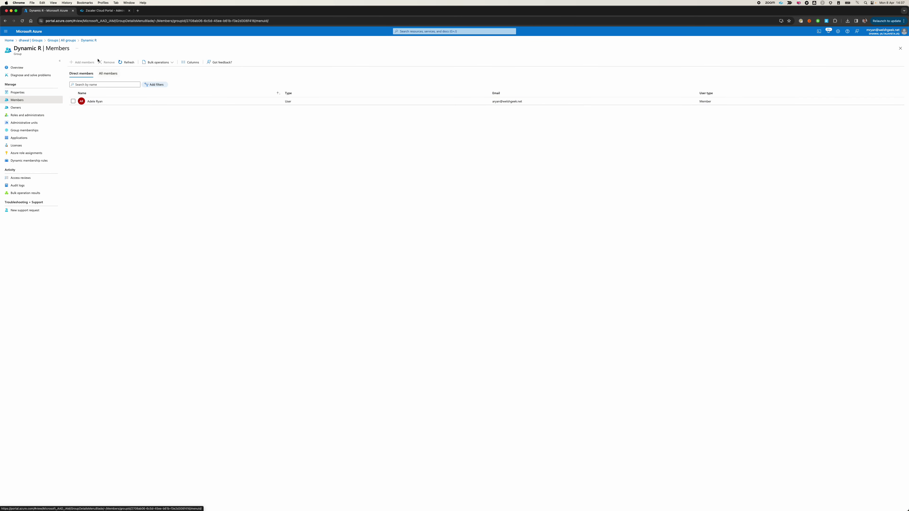
Check the Dynamic EXT group's membership rules and its members
click(63, 42)
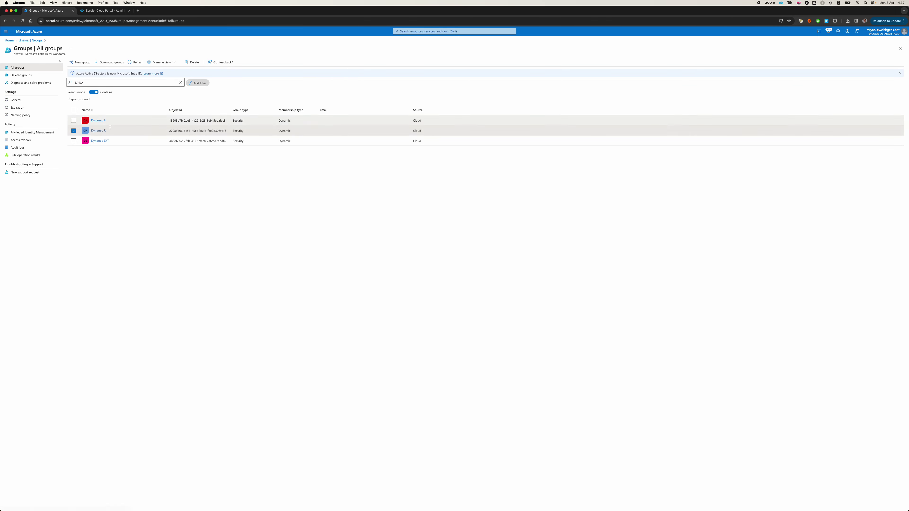
click(104, 141)
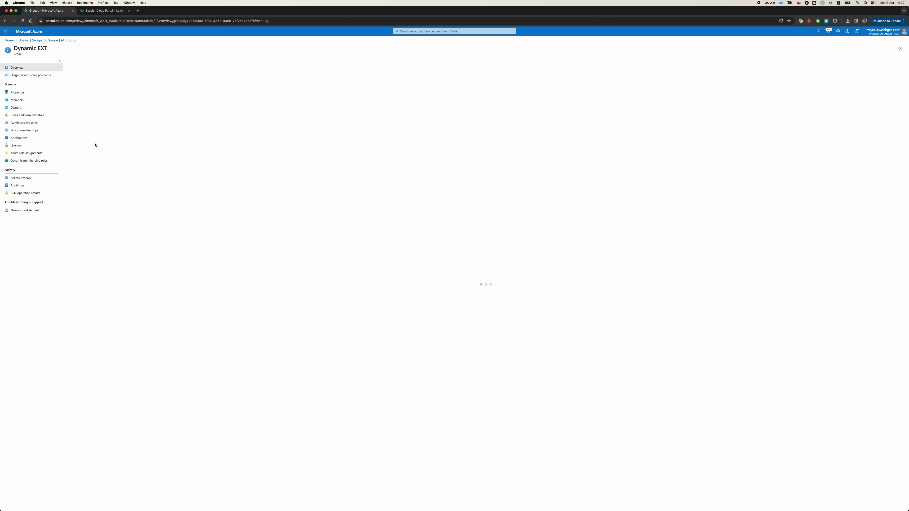
click(22, 161)
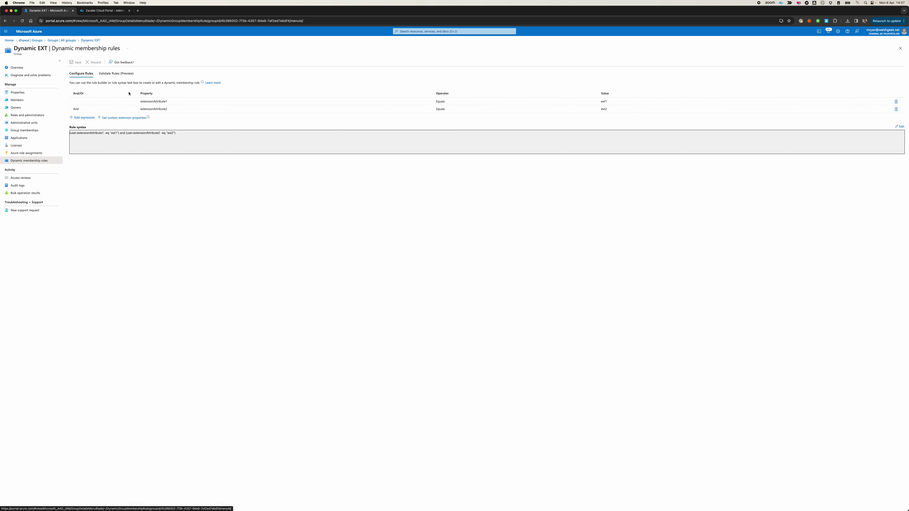
click(15, 71)
click(17, 100)
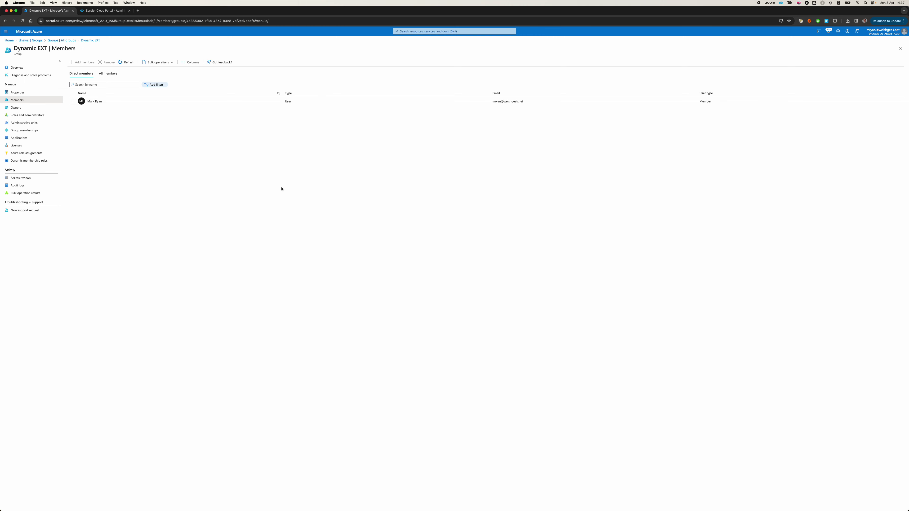
Glance at the Zscaler portal, then return to the Entra tenant overview
click(107, 10)
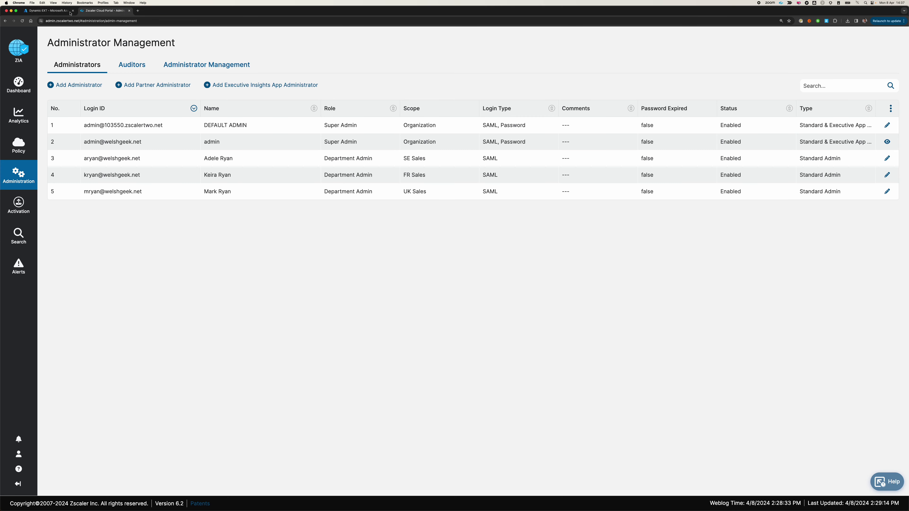
click(49, 11)
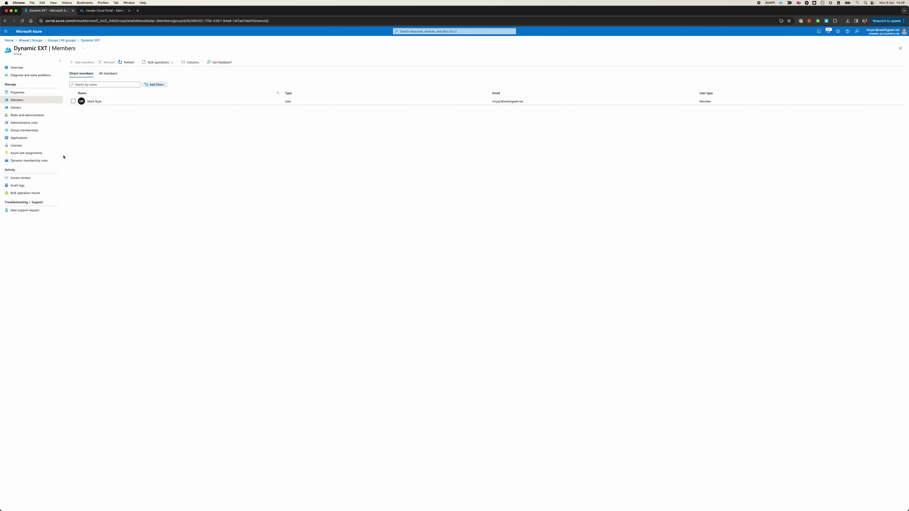
click(31, 40)
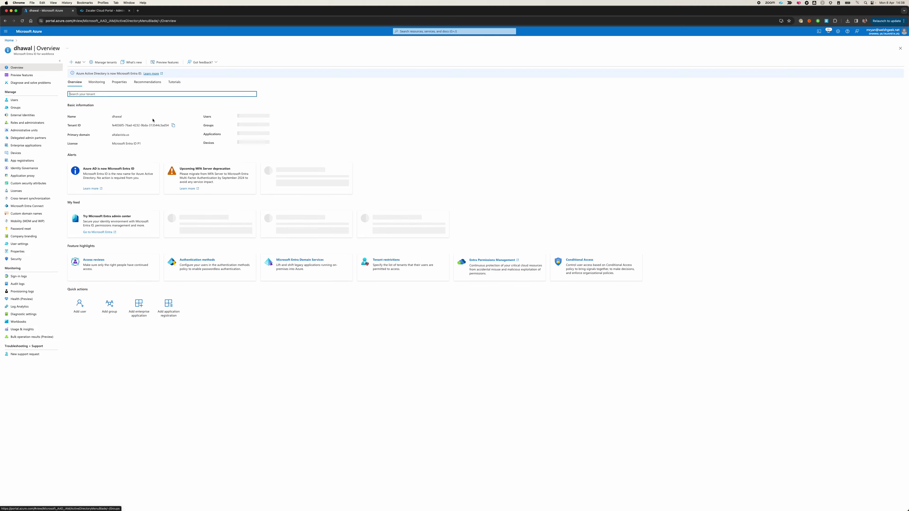
Find Welshgeek ZIA - ZS2 via a 'welsh' search, review its provisioning, and open attribute mappings
click(26, 146)
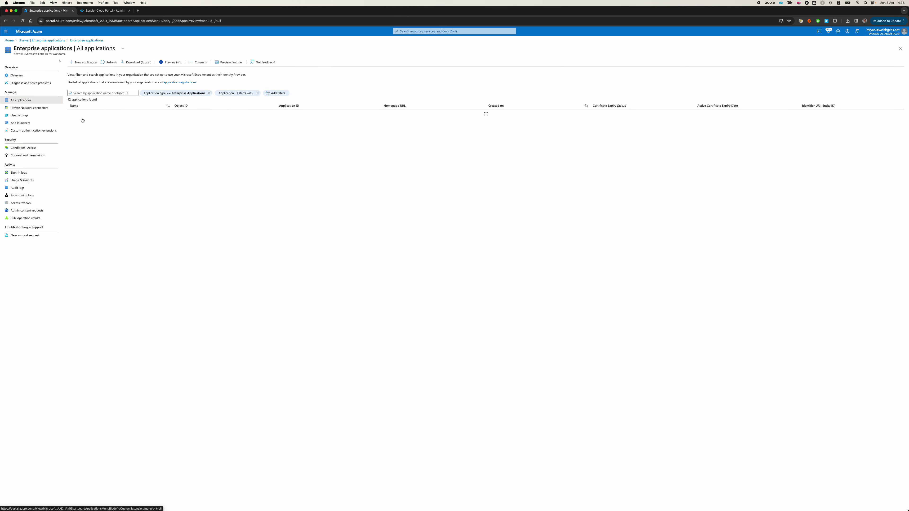
click(88, 92)
text(welsh)
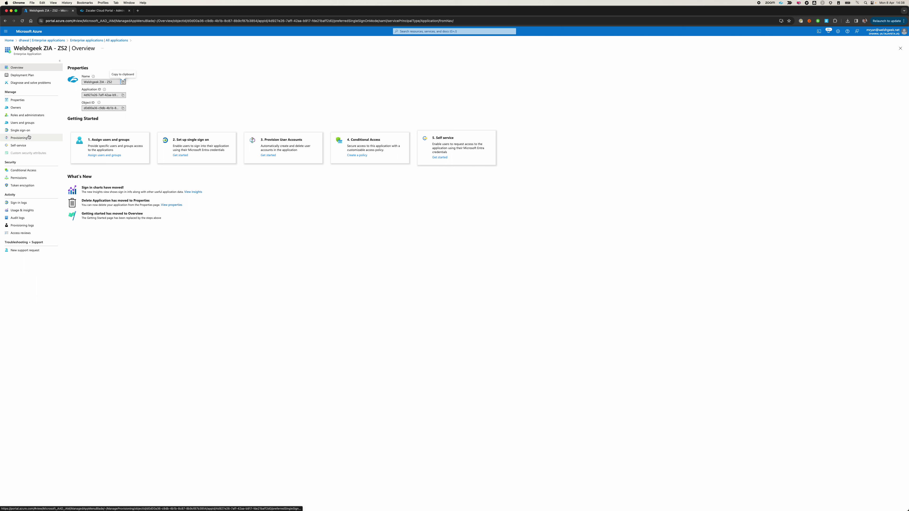
click(23, 139)
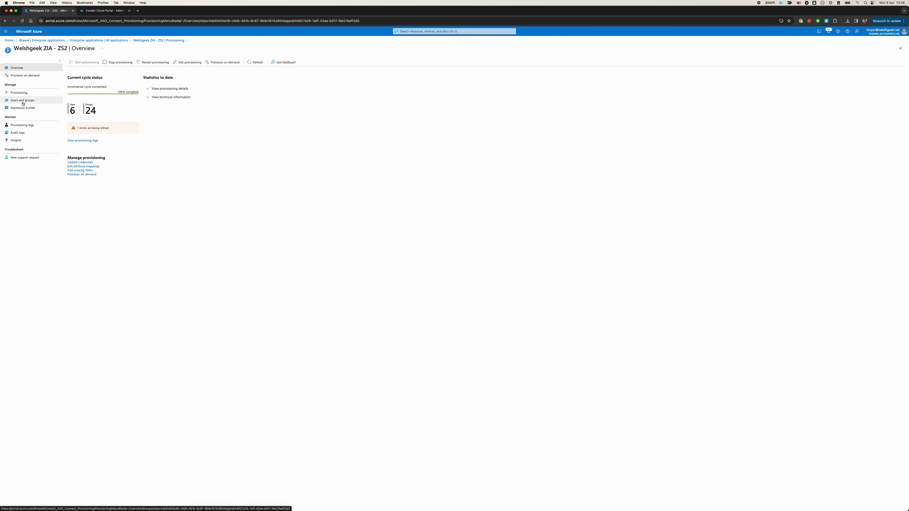
click(147, 89)
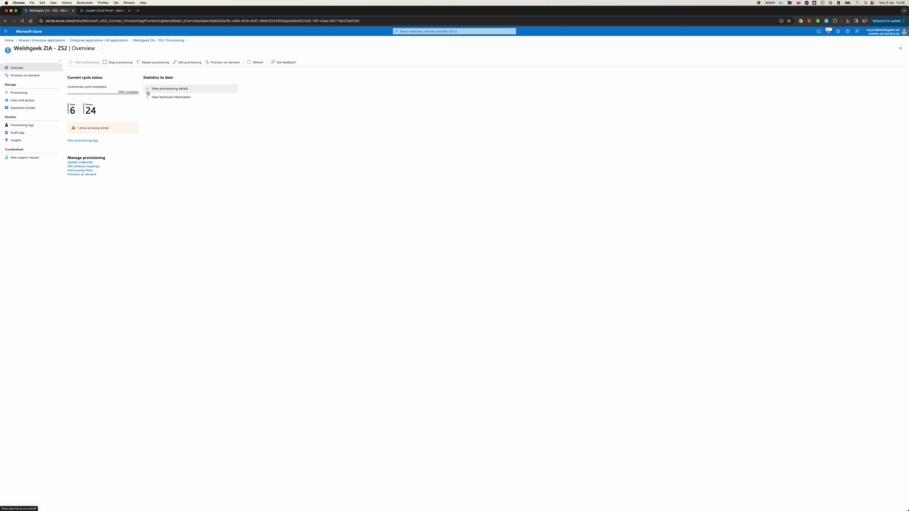
click(86, 167)
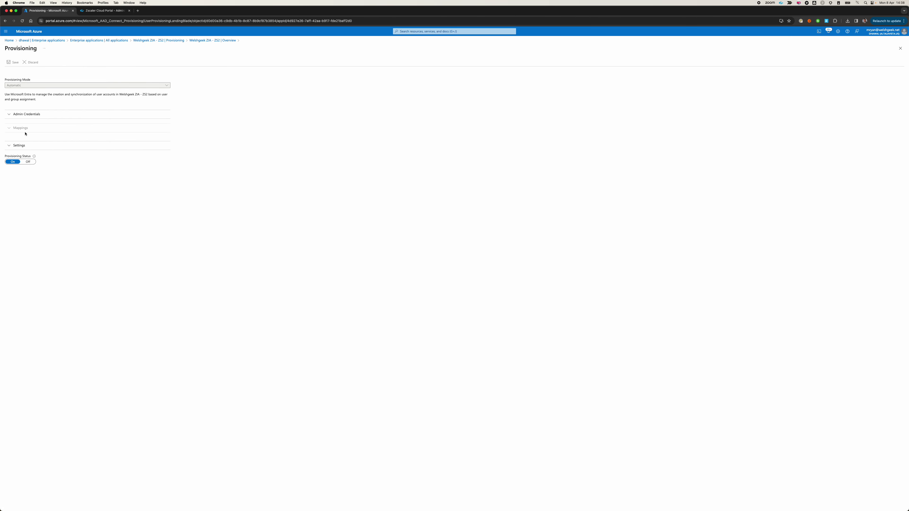
Under Provision Azure Active Directory Groups, open the Source Object Scope's Dynamic Groups filter
click(9, 130)
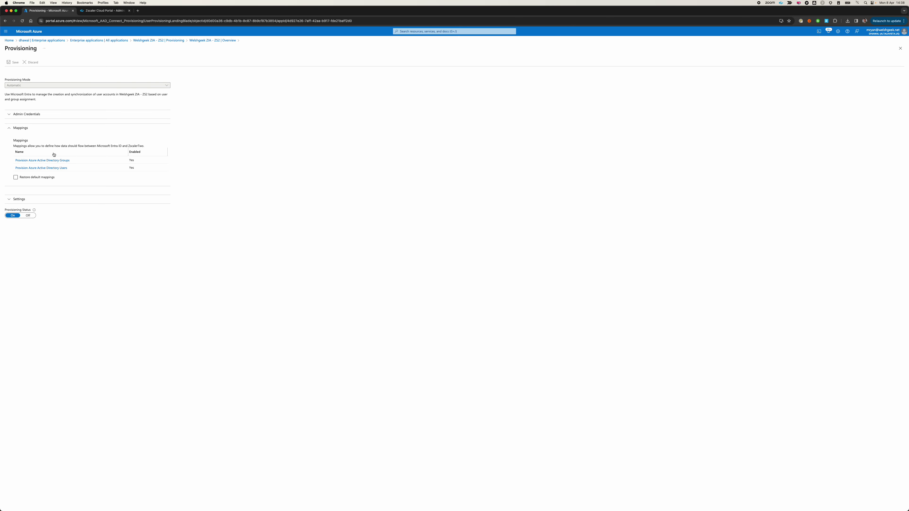
click(55, 162)
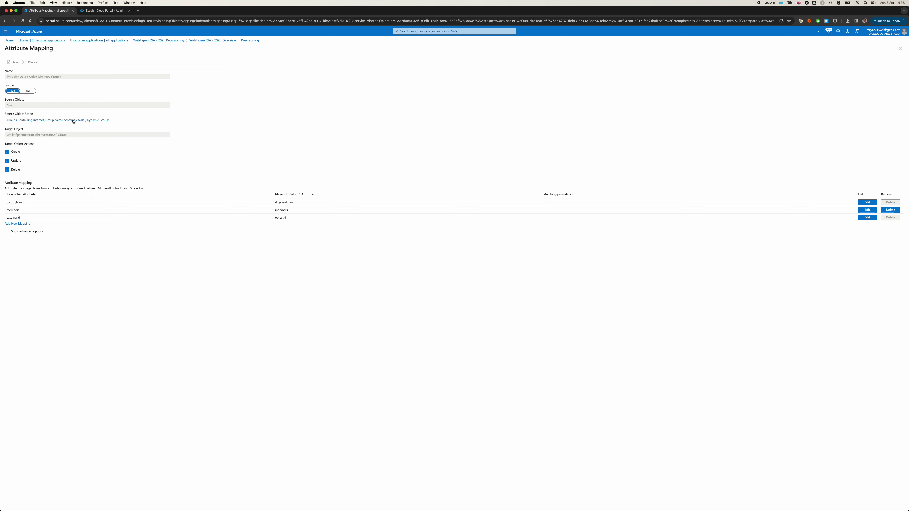
click(100, 120)
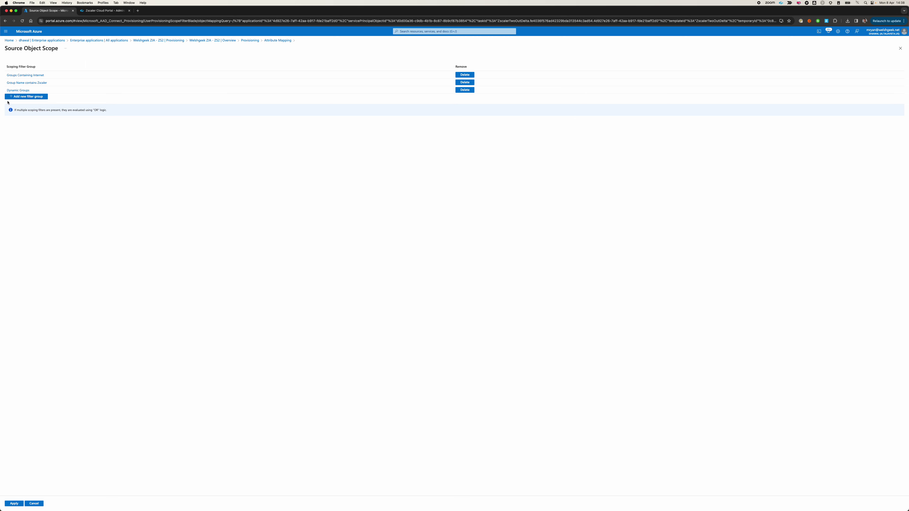
click(18, 91)
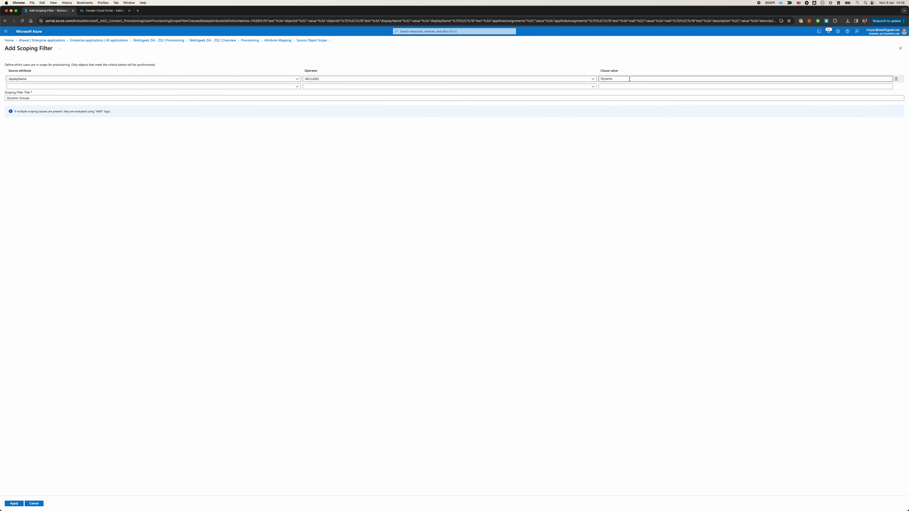
Open the ZIA User Management user list
click(103, 11)
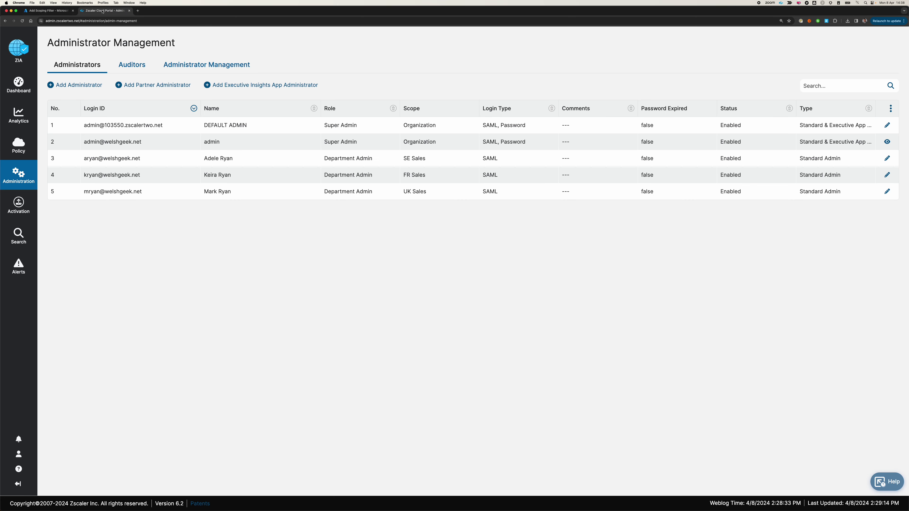
mouse_move(18, 175)
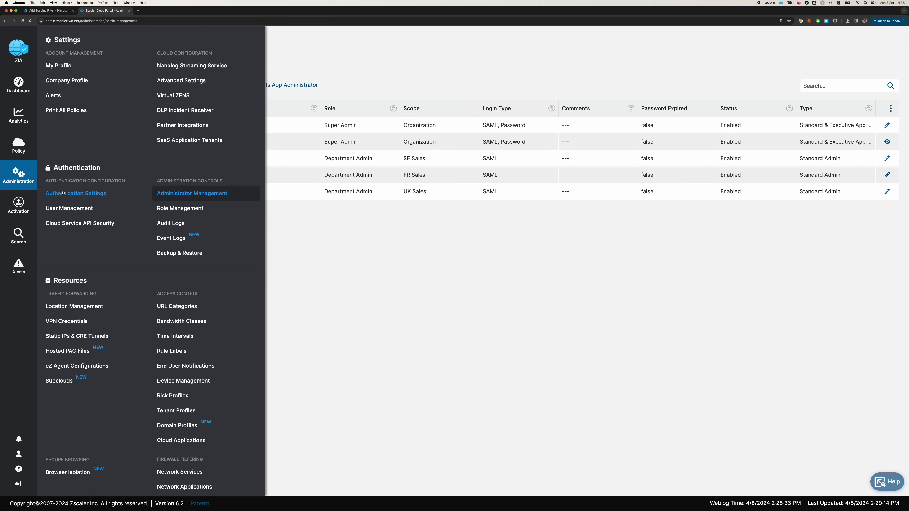
click(62, 211)
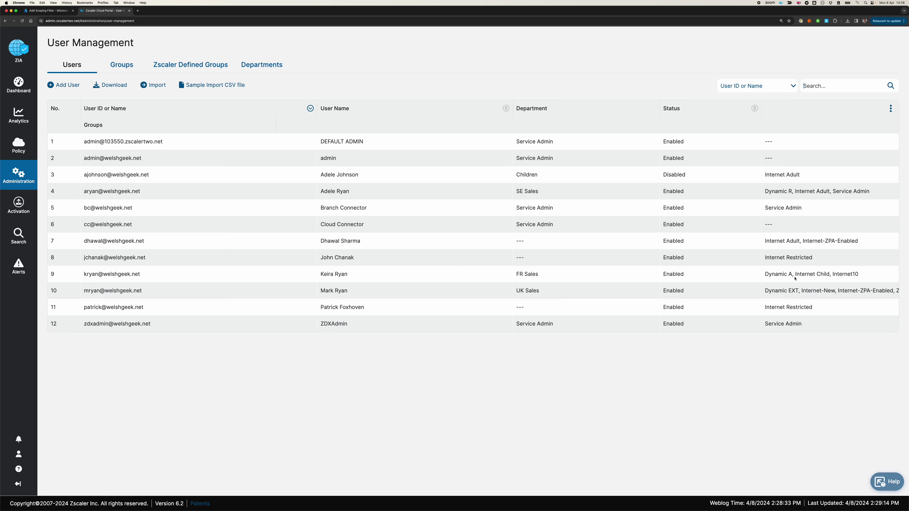
Highlight the Dynamic A and Dynamic R groups and the SE Sales department
drag(794, 275, 769, 291)
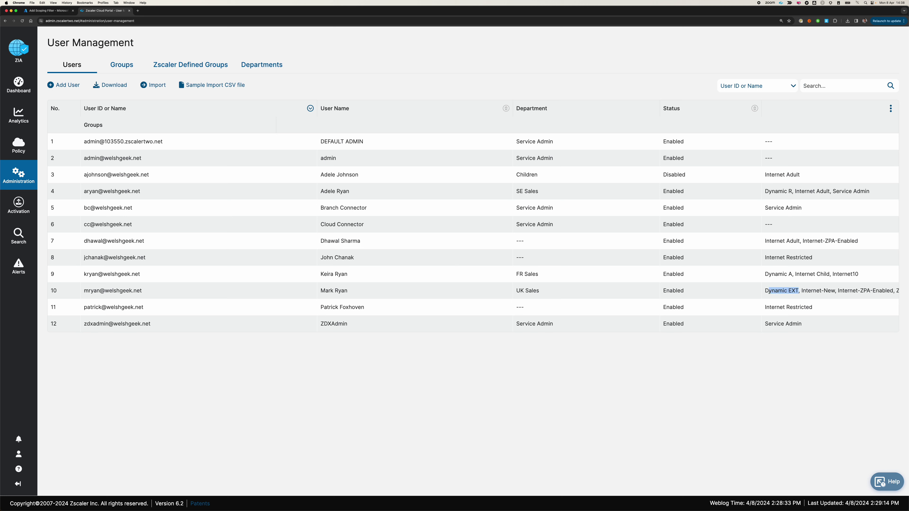
drag(791, 192, 760, 194)
click(790, 191)
drag(539, 191, 515, 192)
click(382, 54)
Open the Azure AD Users mapping's department attribute in the expression builder
click(46, 12)
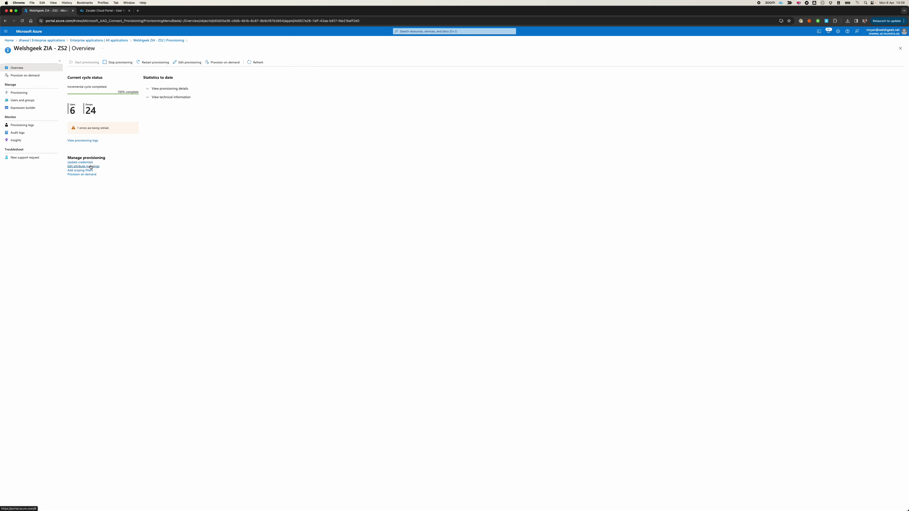
click(89, 167)
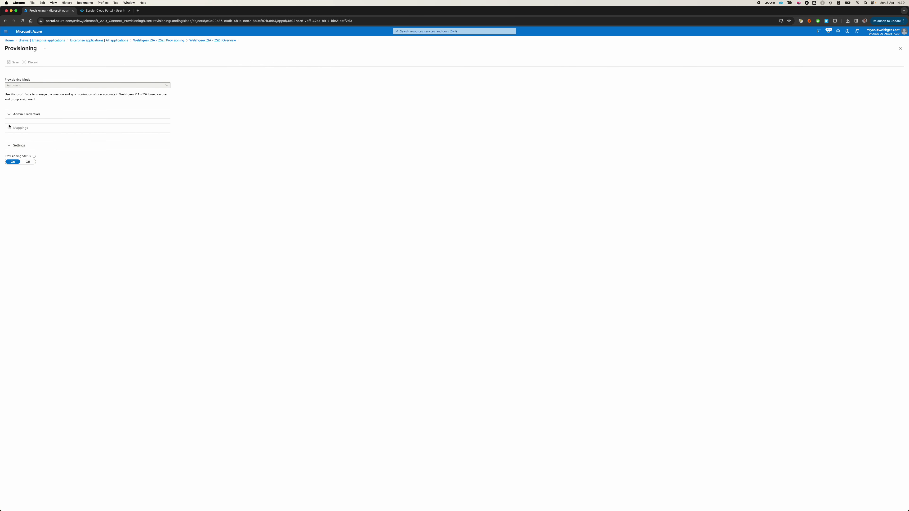
click(9, 128)
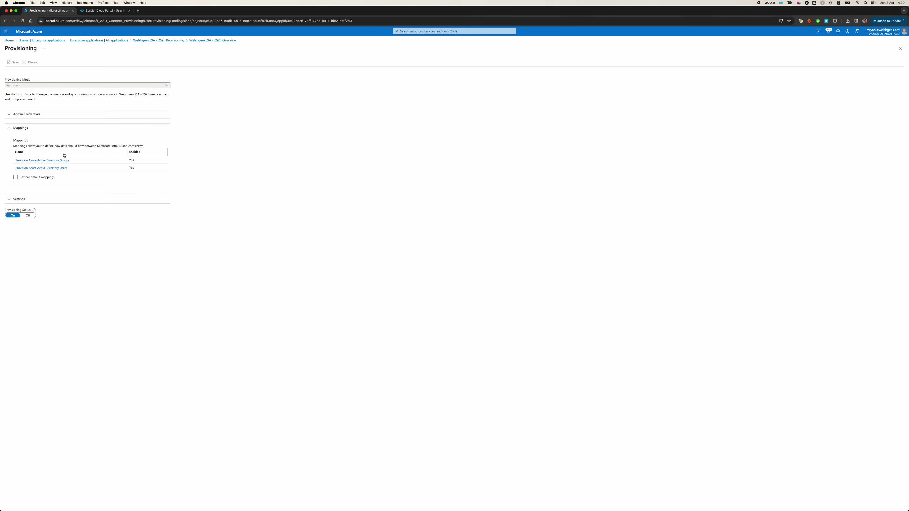
click(54, 168)
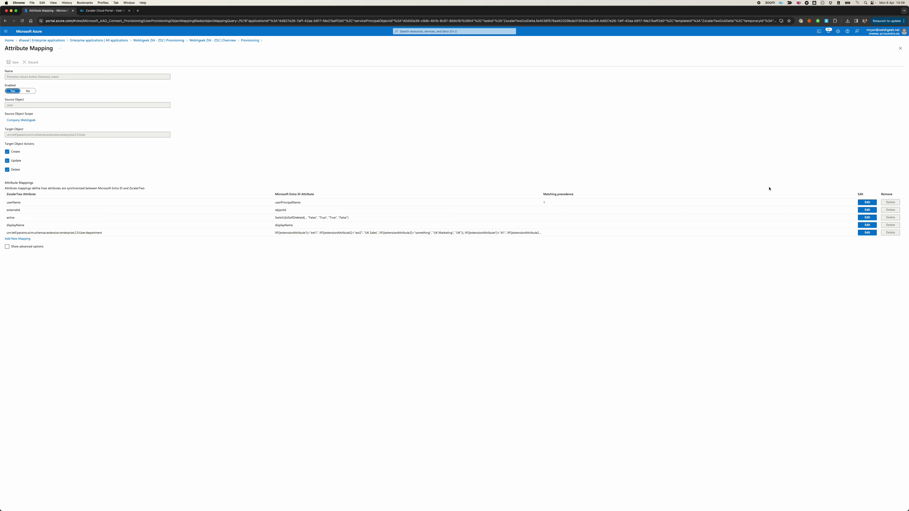
click(865, 233)
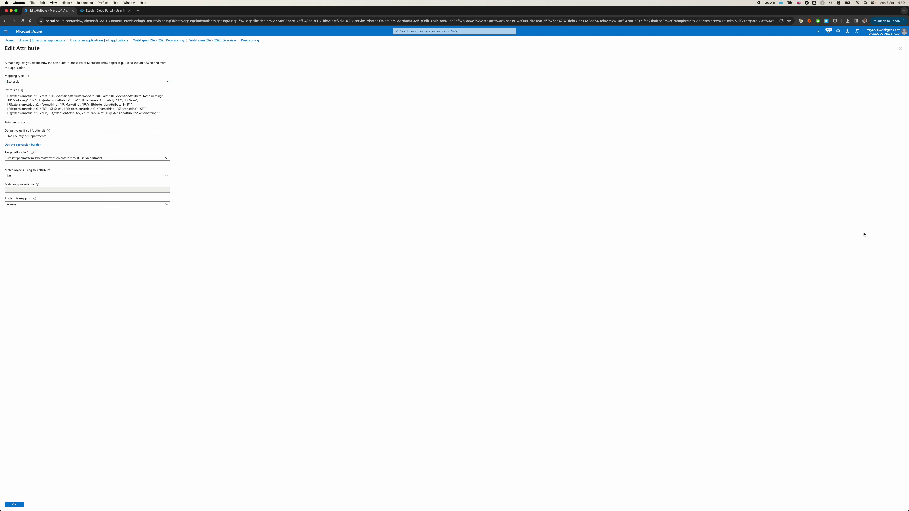
click(110, 105)
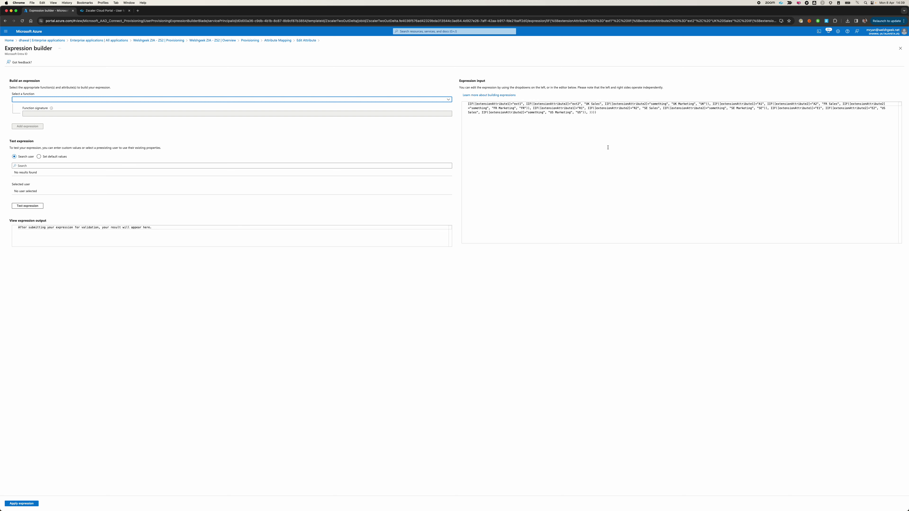
Enlarge the department expression and point out ext1, ext2 and the UK Marketing result
drag(609, 147, 460, 98)
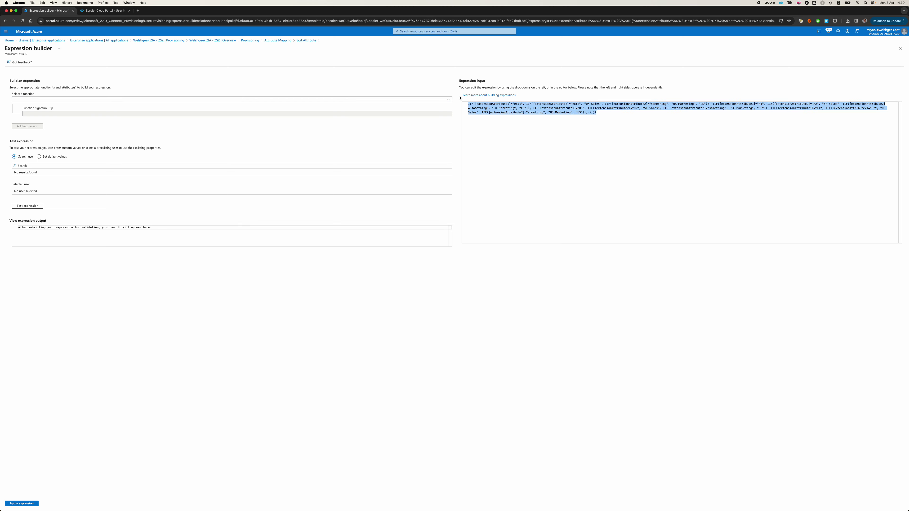
key(super+equal)
key(super+equal)
click(578, 139)
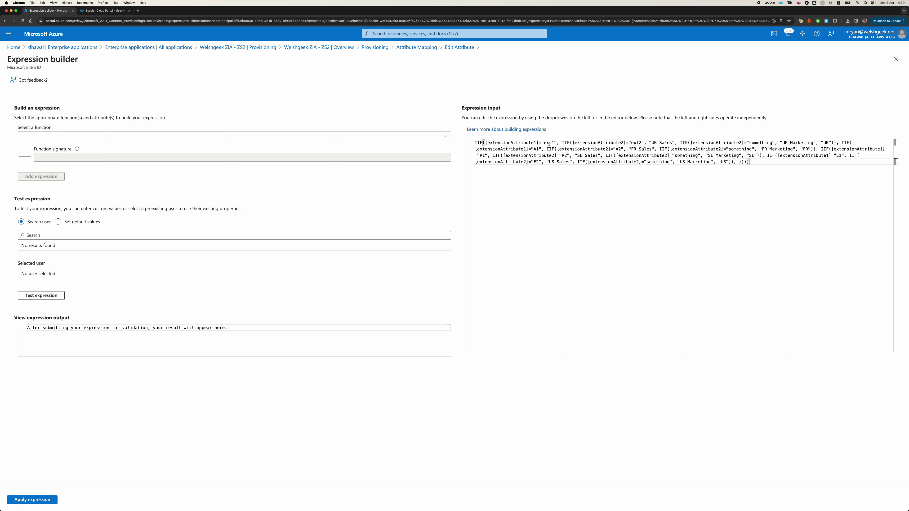
double_click(549, 143)
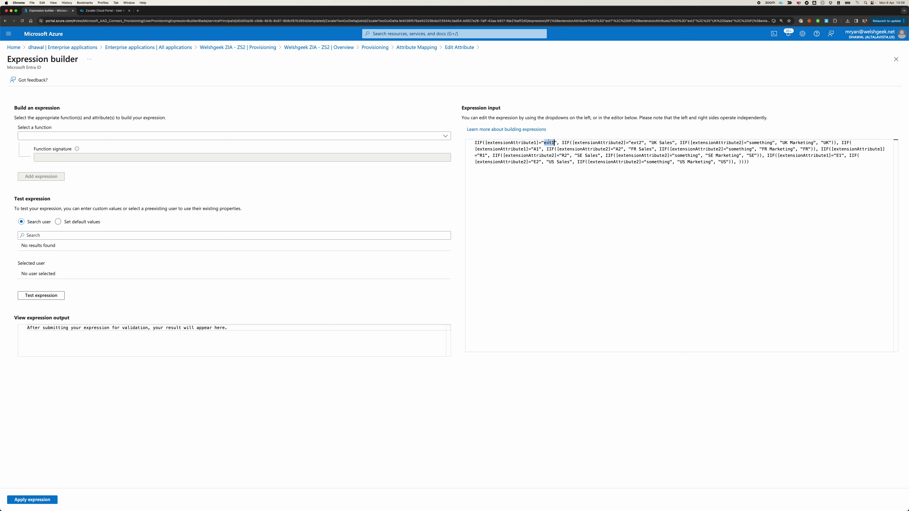
double_click(636, 143)
drag(783, 143, 814, 143)
Point out the A1 and A2 values and the UK Sales and FR Sales results
double_click(536, 149)
double_click(619, 149)
drag(654, 143, 674, 143)
click(665, 148)
click(670, 143)
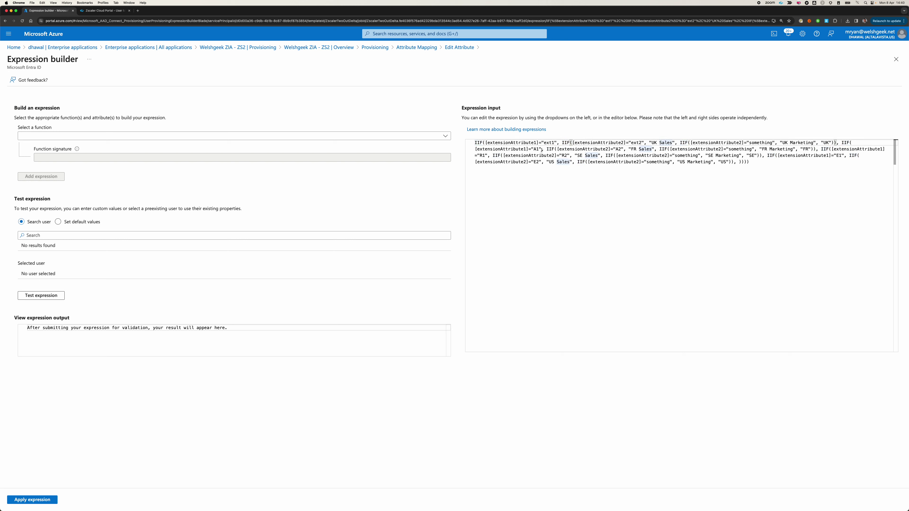
double_click(643, 149)
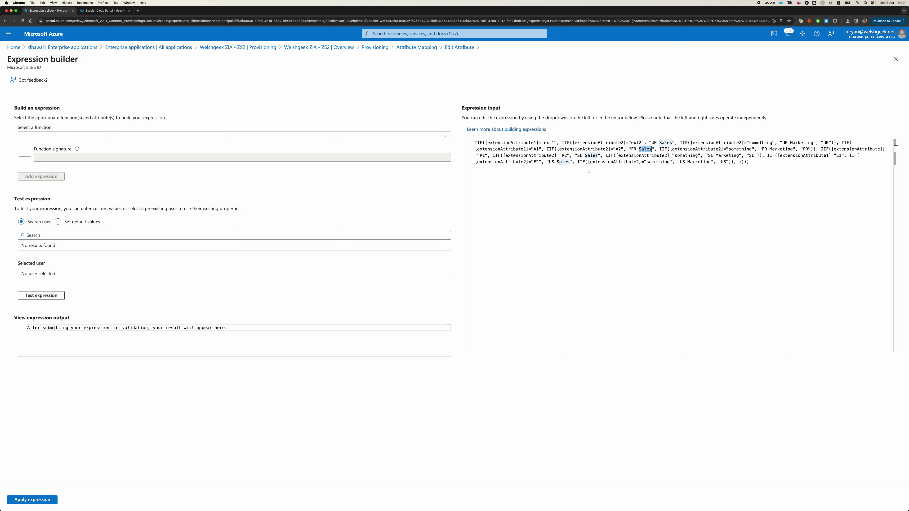
Point out R1, R2 and SE Sales, then return to the Edit Attribute page
double_click(483, 155)
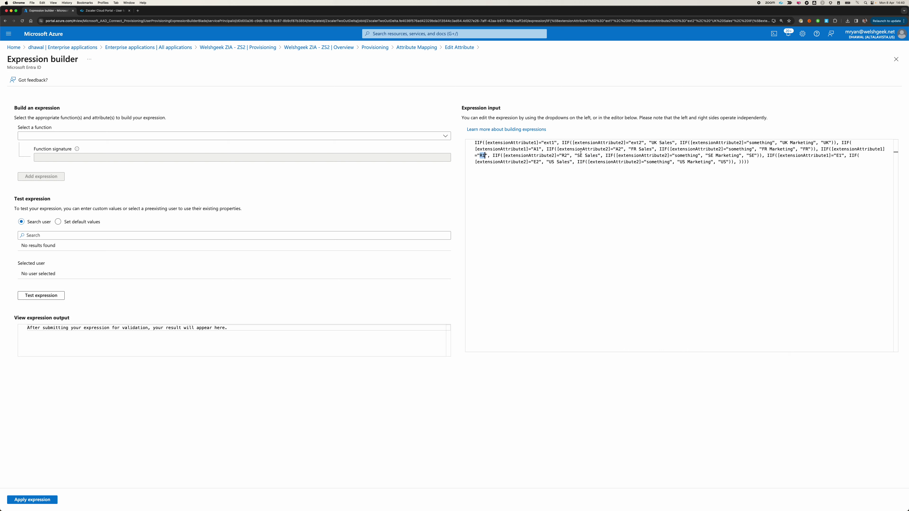
double_click(564, 155)
double_click(594, 155)
click(459, 47)
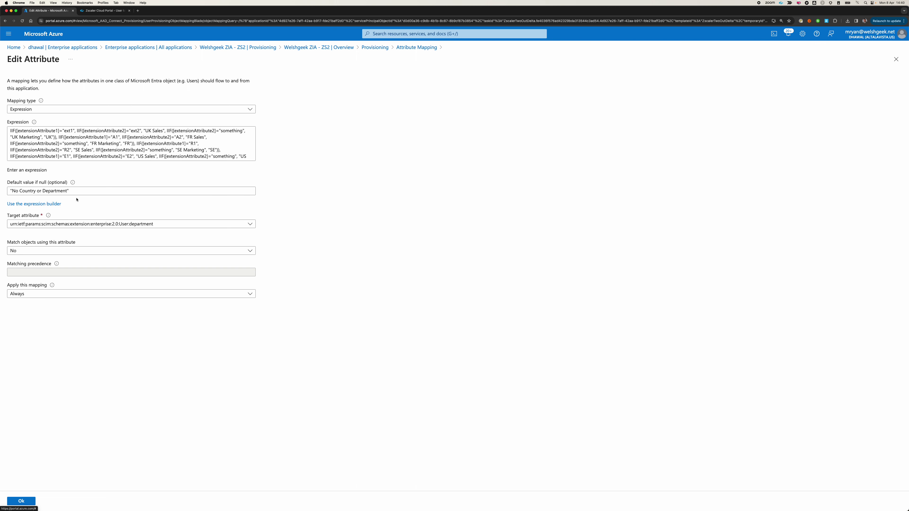
drag(71, 190, 1, 194)
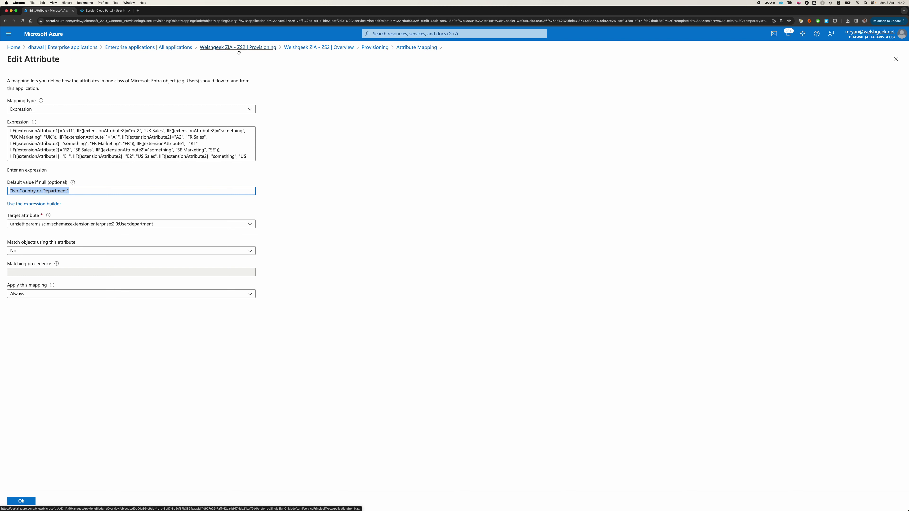
In the Zscaler user list, highlight the SE Sales, UK Sales and FR Sales departments and Dynamic R
click(116, 10)
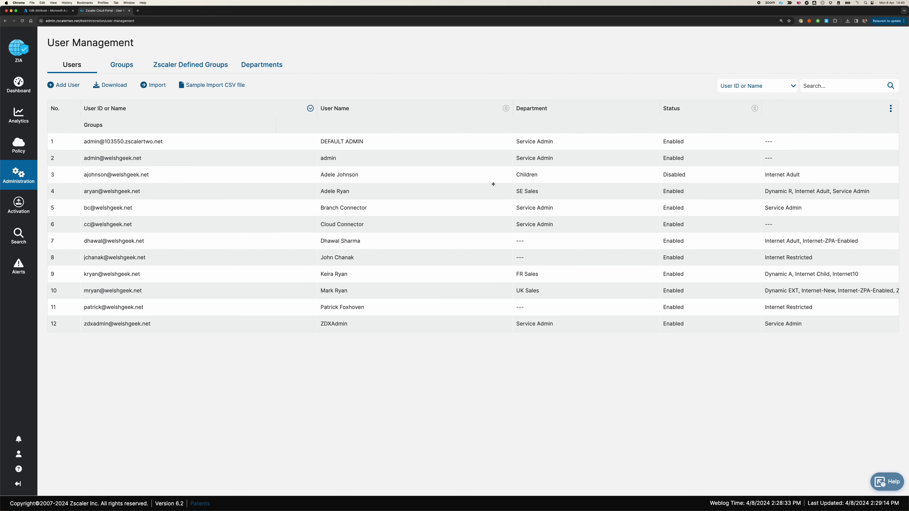
drag(540, 193, 516, 192)
drag(792, 190, 765, 191)
drag(792, 282, 762, 302)
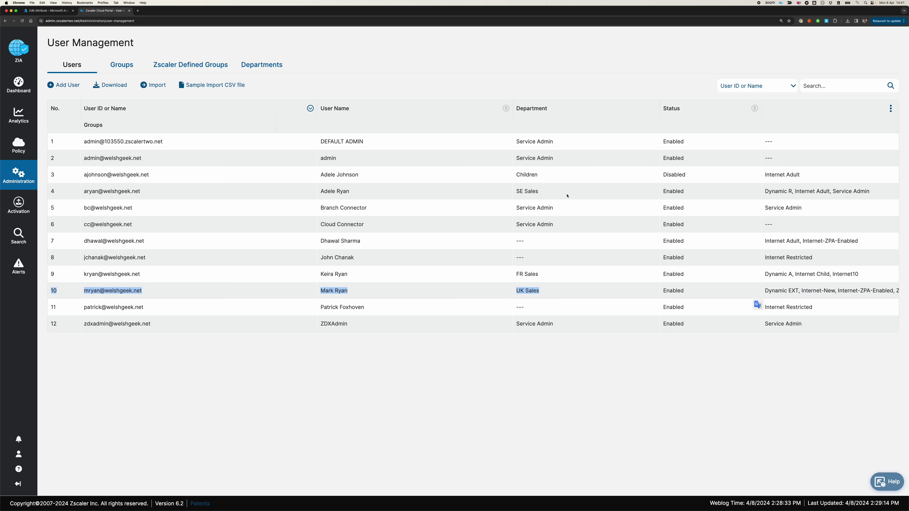
drag(567, 196, 515, 193)
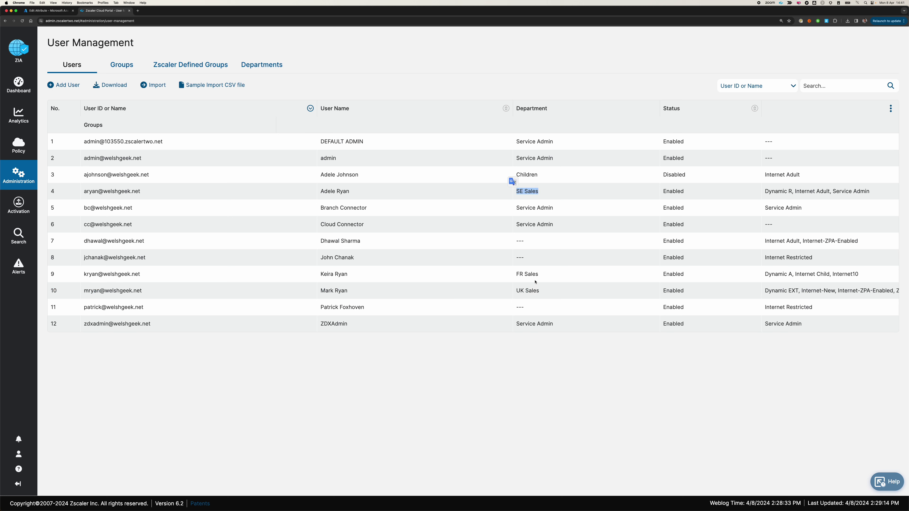
drag(539, 274, 516, 292)
click(521, 296)
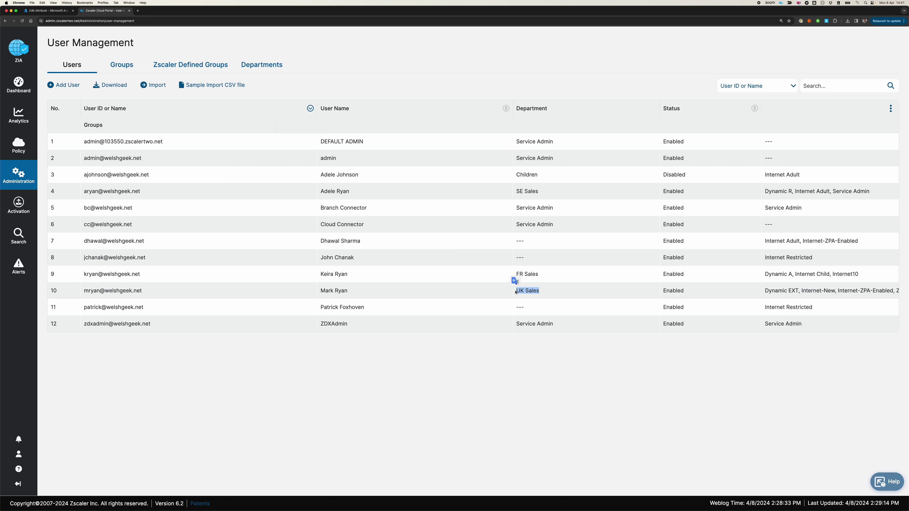
Highlight the SE Sales department once more and clear the selection
click(521, 192)
drag(518, 192, 535, 192)
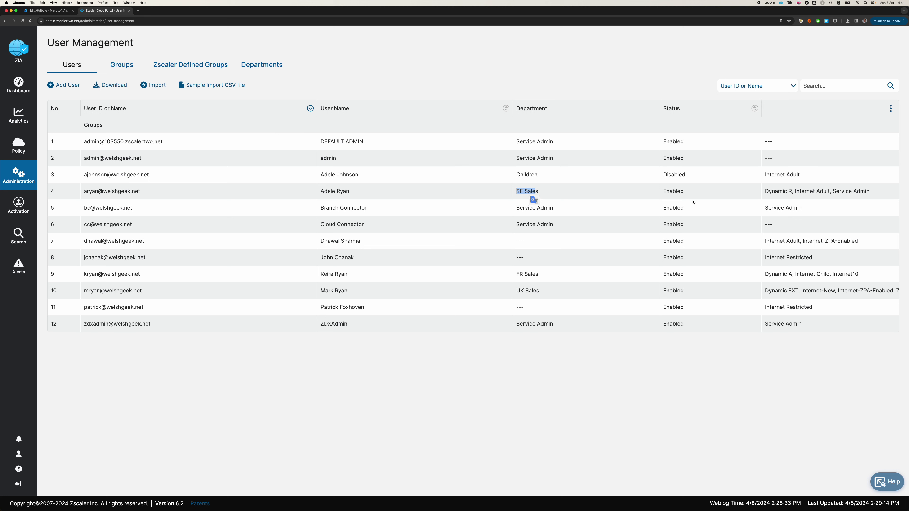
click(556, 193)
drag(555, 193, 509, 193)
click(217, 41)
Open the Department Admin role for editing from Administration > Role Management
mouse_move(26, 176)
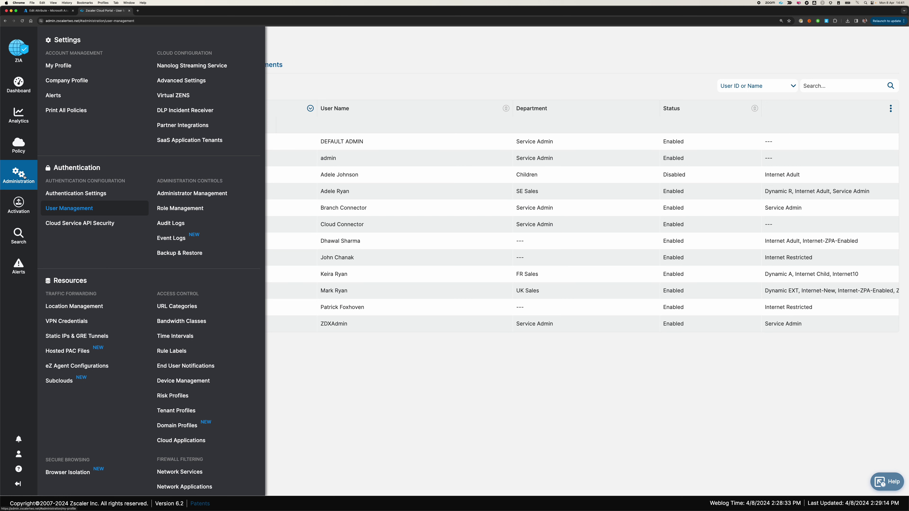
click(176, 212)
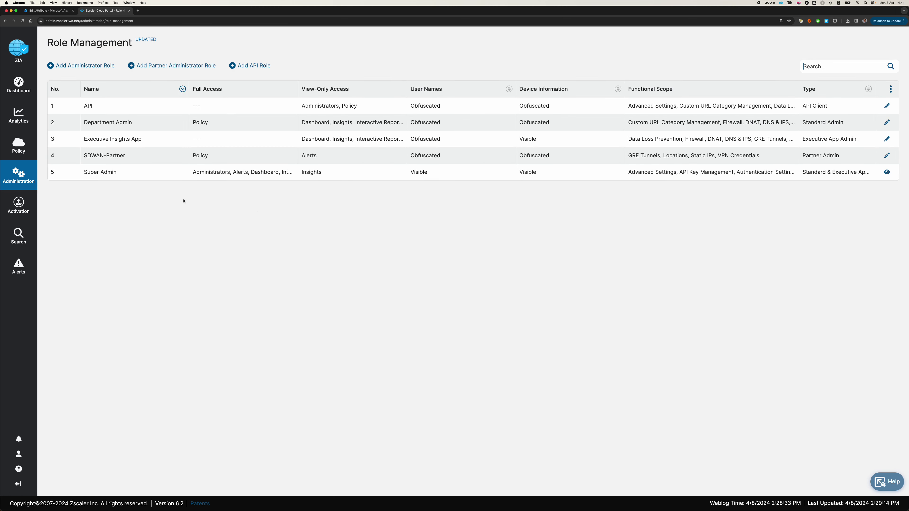
drag(84, 122, 136, 124)
click(887, 122)
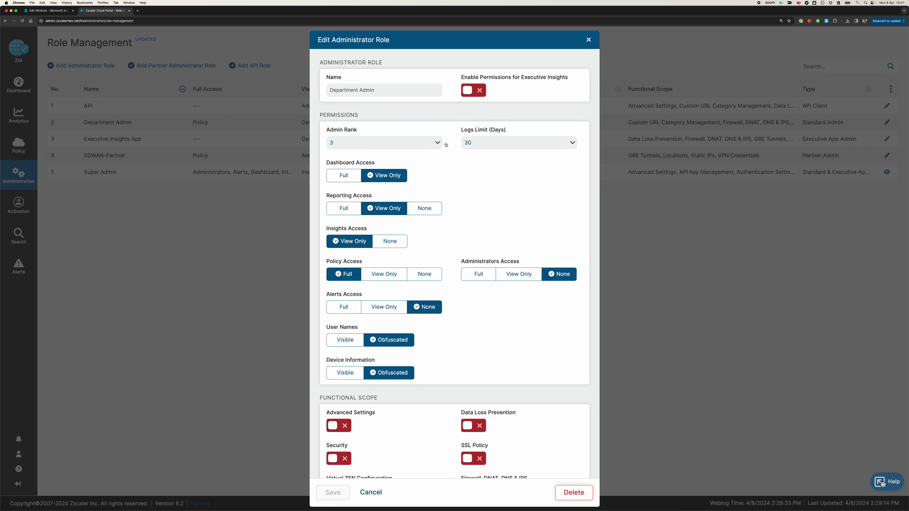
Review the role's full Policy access permissions and Access Control functional scope
scroll(353, 322, down, 10)
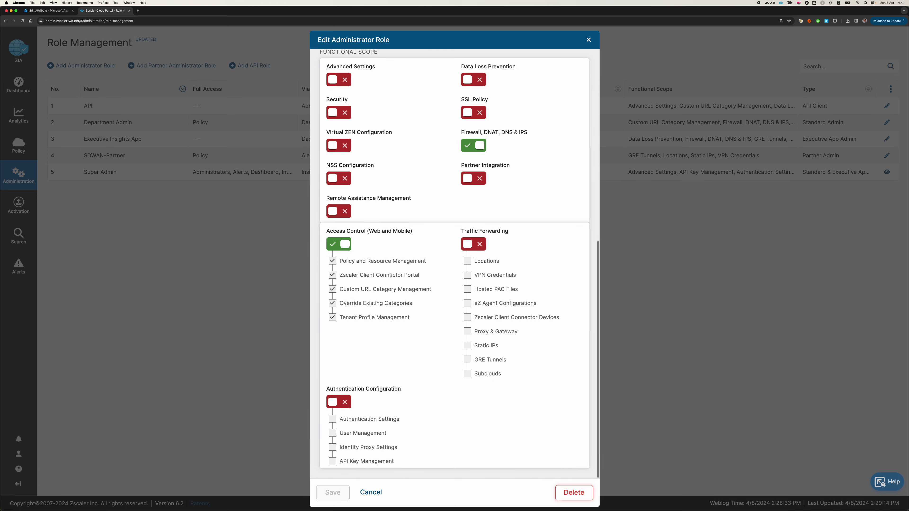
scroll(396, 307, up, 4)
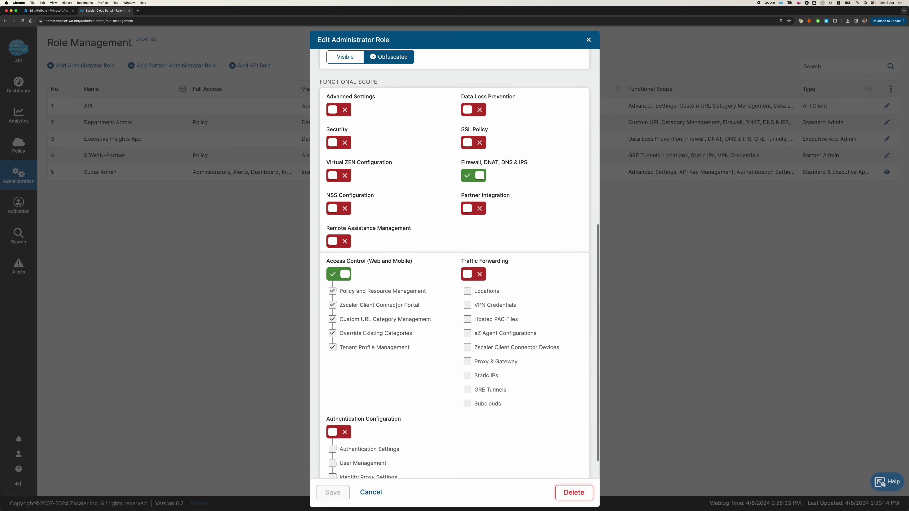
scroll(469, 291, up, 3)
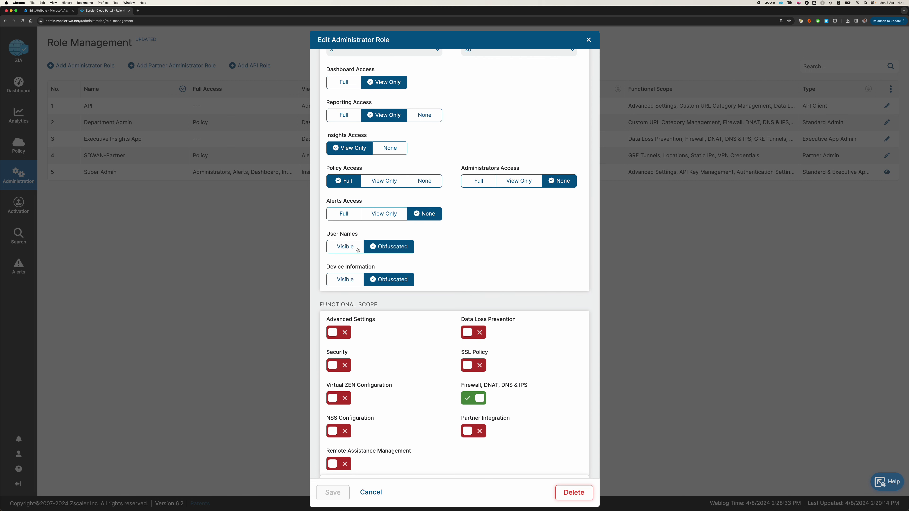
scroll(467, 263, up, 2)
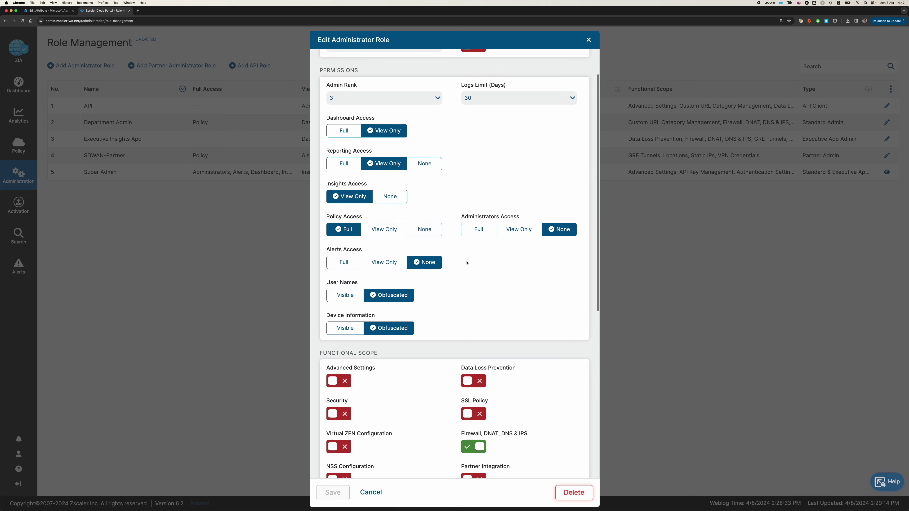
scroll(447, 211, up, 2)
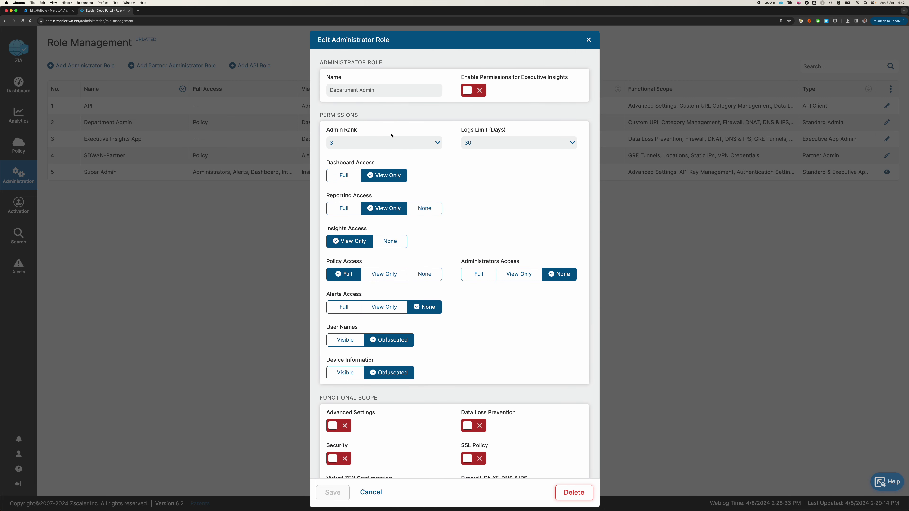
mouse_move(356, 131)
Cancel the role editor and open Policy > URL & Cloud App Control
click(371, 493)
mouse_move(11, 142)
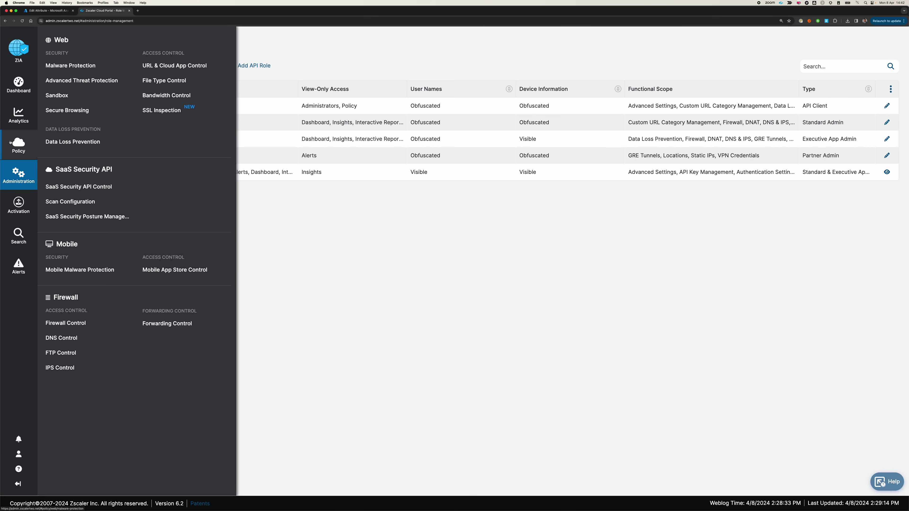
click(176, 65)
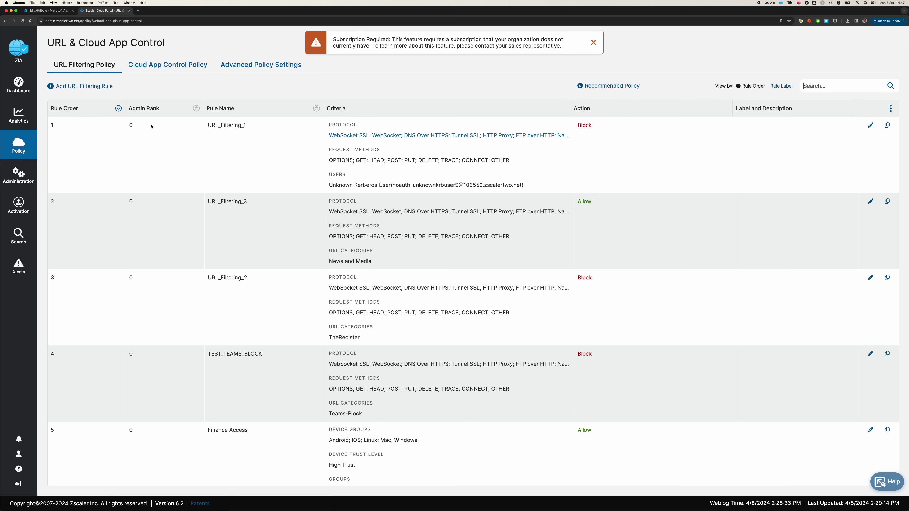
Review the eleven URL Filtering Policy rules, including DeptSales for the Sales department
scroll(147, 269, down, 15)
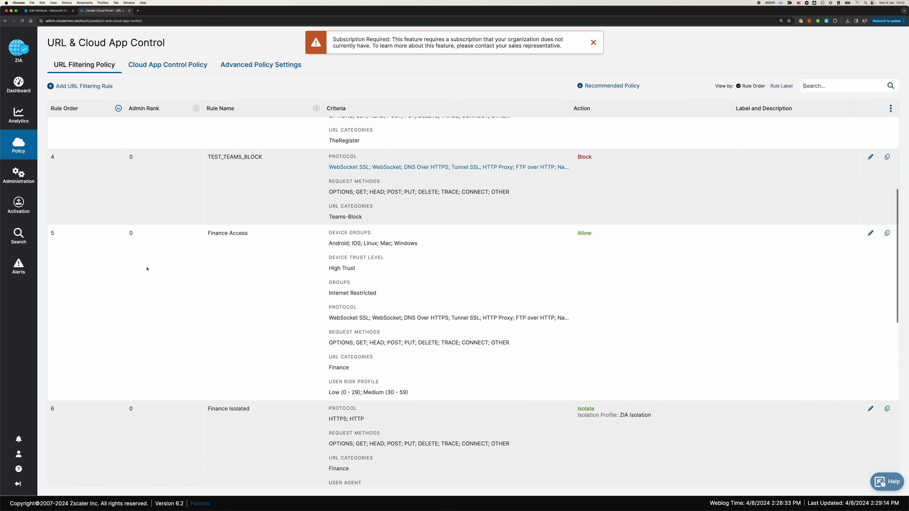
scroll(147, 269, down, 2)
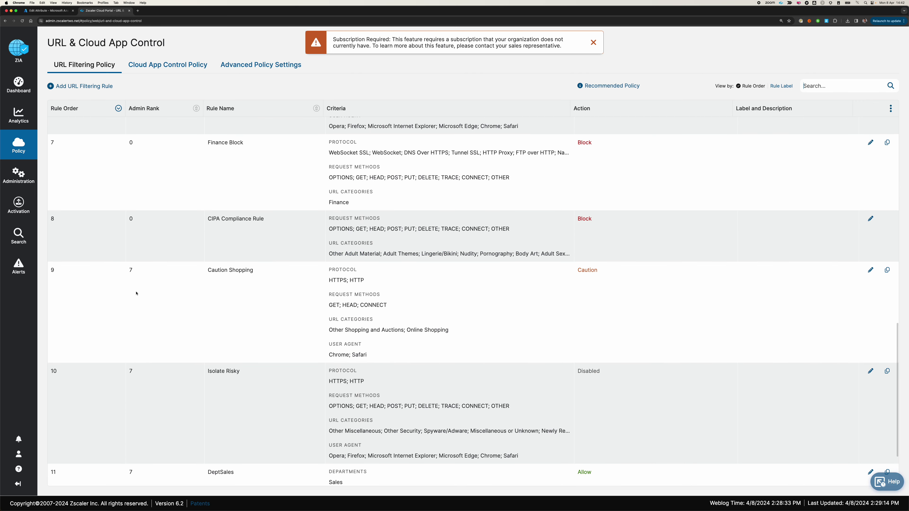
scroll(135, 394, down, 4)
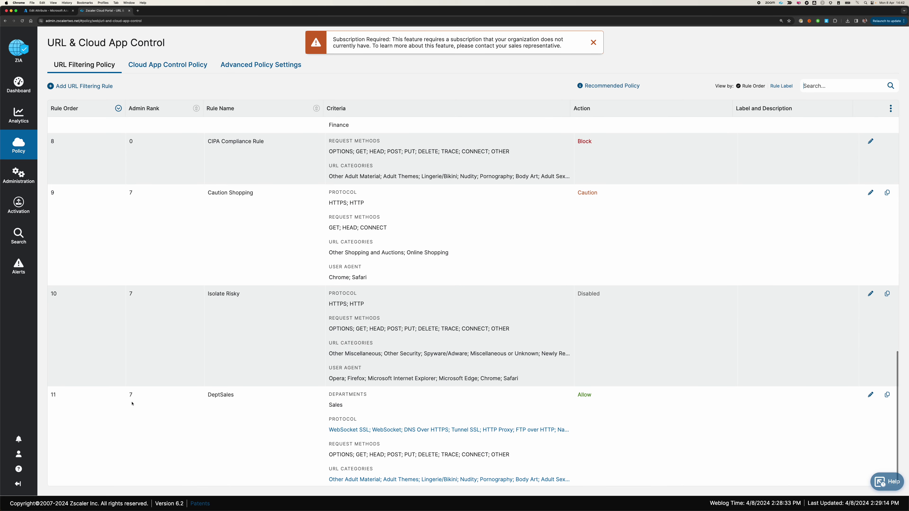
scroll(132, 404, up, 1)
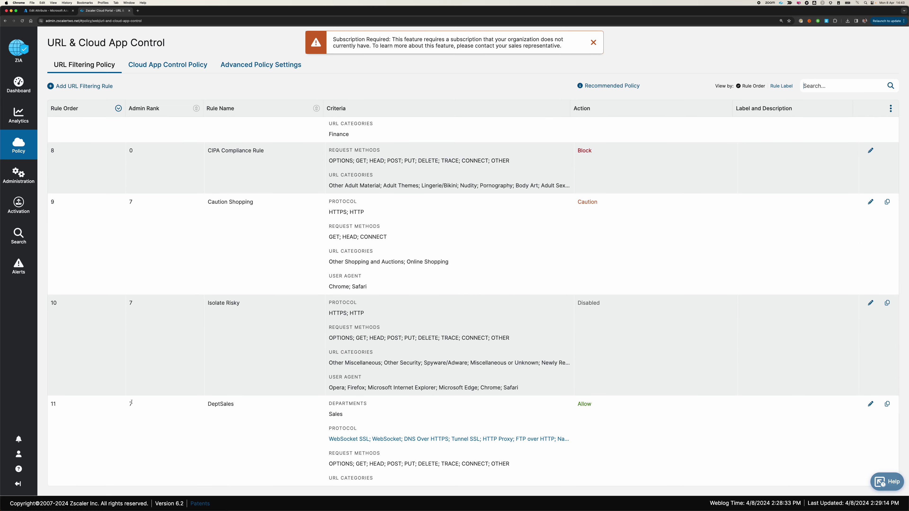
scroll(132, 404, up, 15)
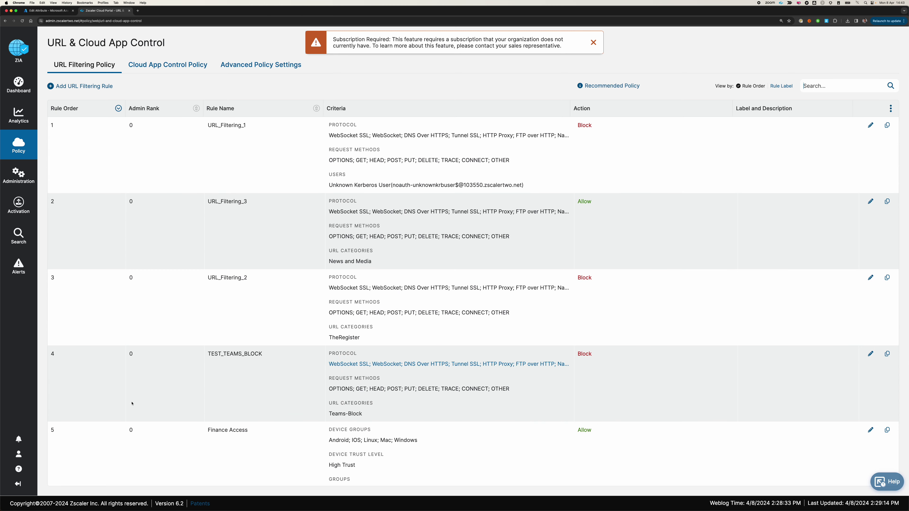
Go to Administration > Administrator Management and review the listed administrator names
click(18, 175)
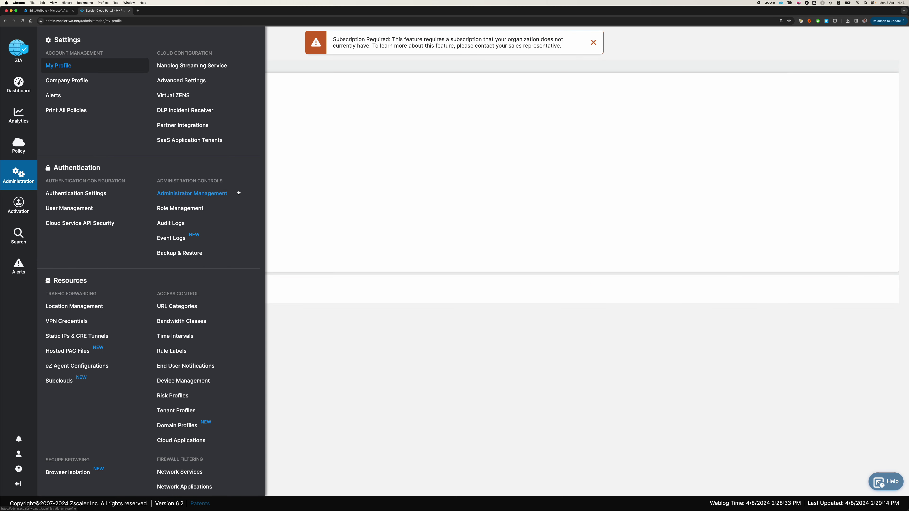
click(220, 193)
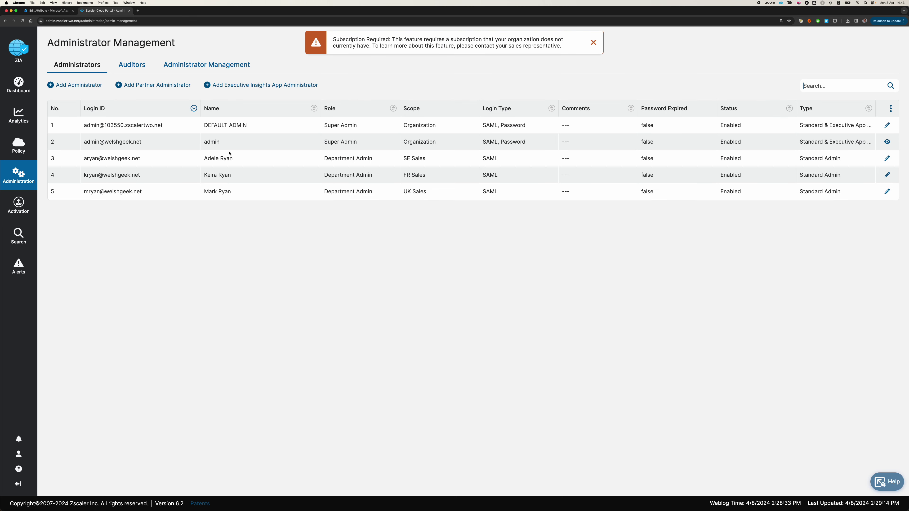
drag(206, 158, 256, 159)
drag(206, 175, 252, 176)
click(255, 182)
Inspect row 5's Department Admin scope in its editor, then cancel without saving
click(886, 191)
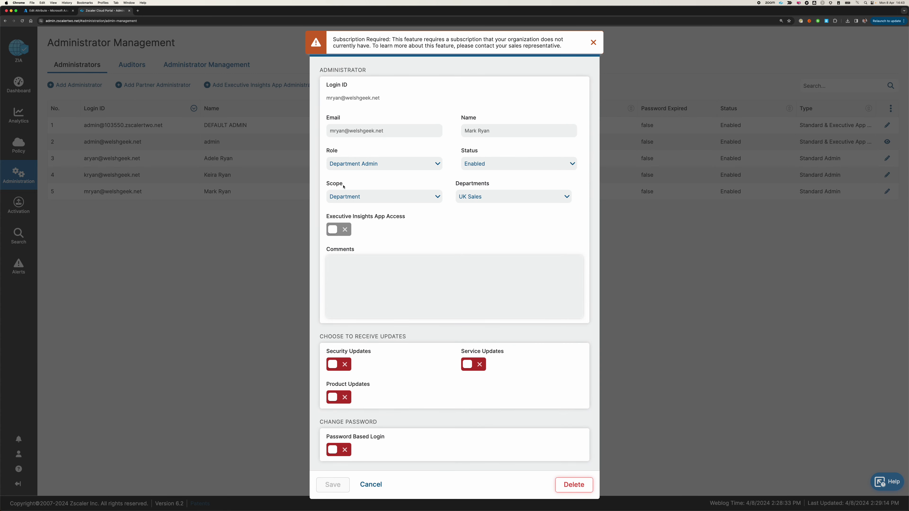
double_click(330, 184)
click(393, 209)
click(369, 485)
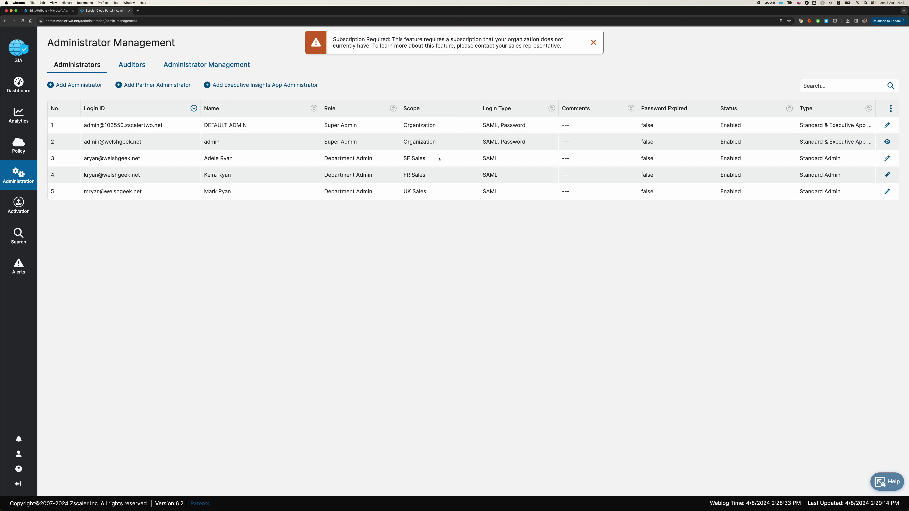
drag(404, 175, 438, 157)
Return to the Azure Enterprise applications list and review the Welshgeek ZIA and ZPA Admin apps
click(60, 10)
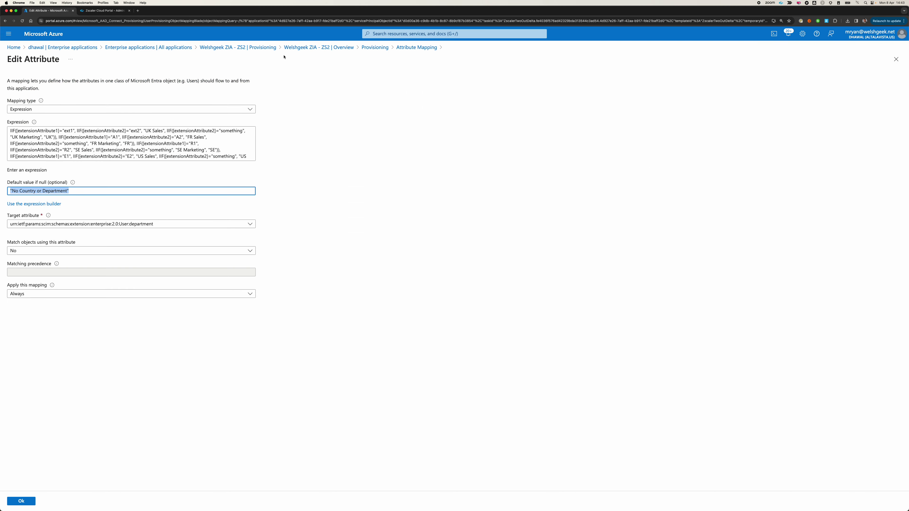
click(177, 48)
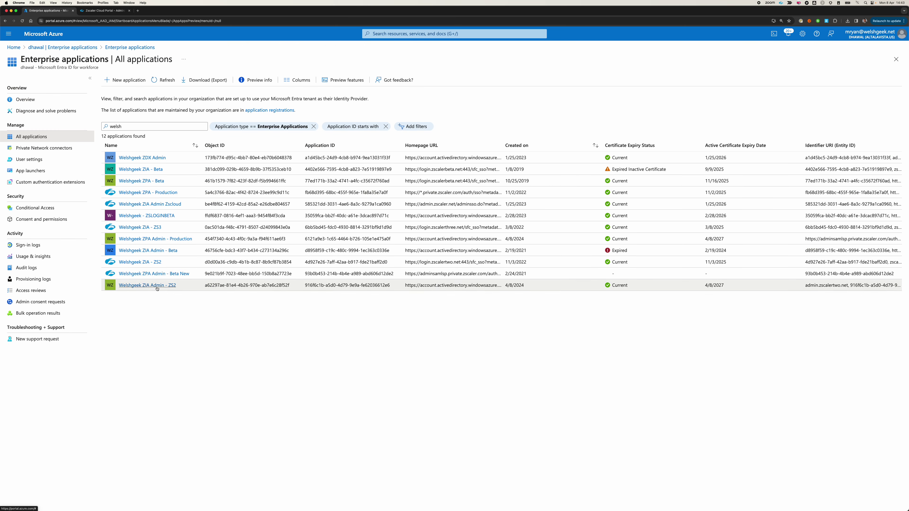
drag(183, 288, 119, 286)
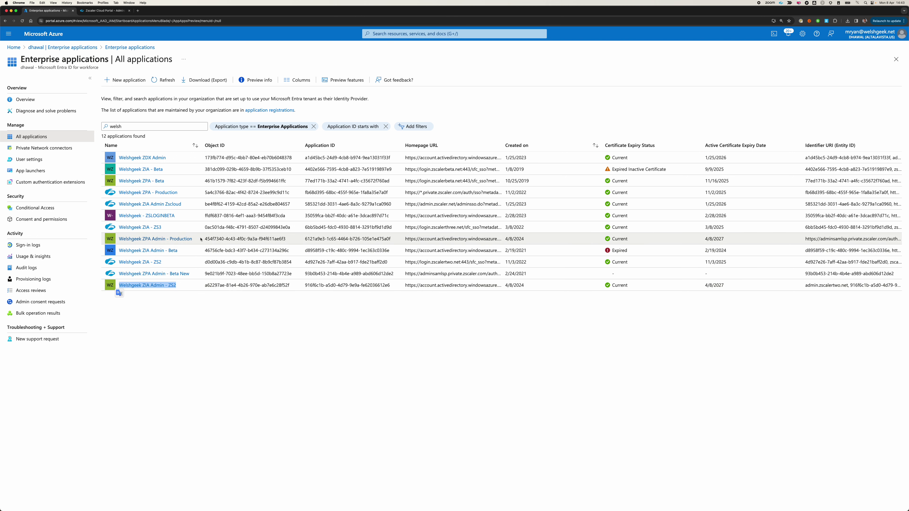
drag(199, 240, 118, 239)
click(164, 306)
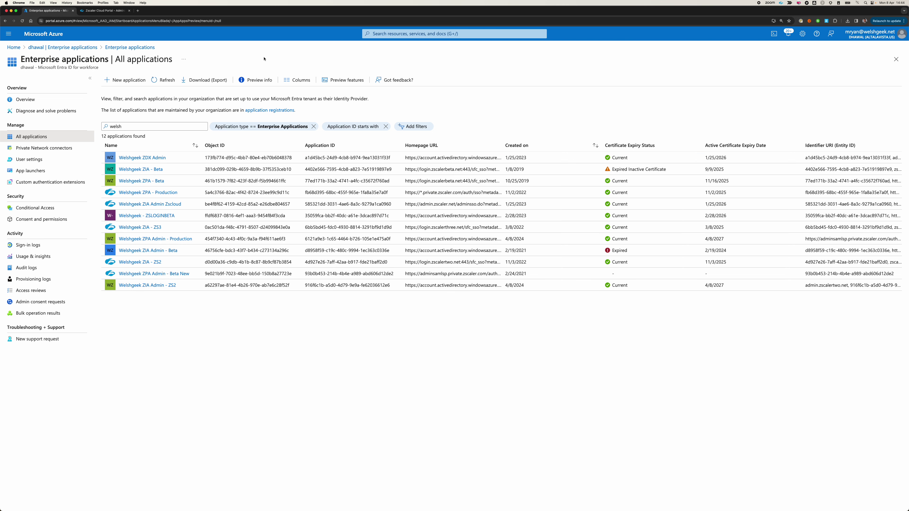
In a new Incognito window, sign in at myapps.microsoft.com and launch Welshgeek ZIA Admin - ZS2
key(super+shift+n)
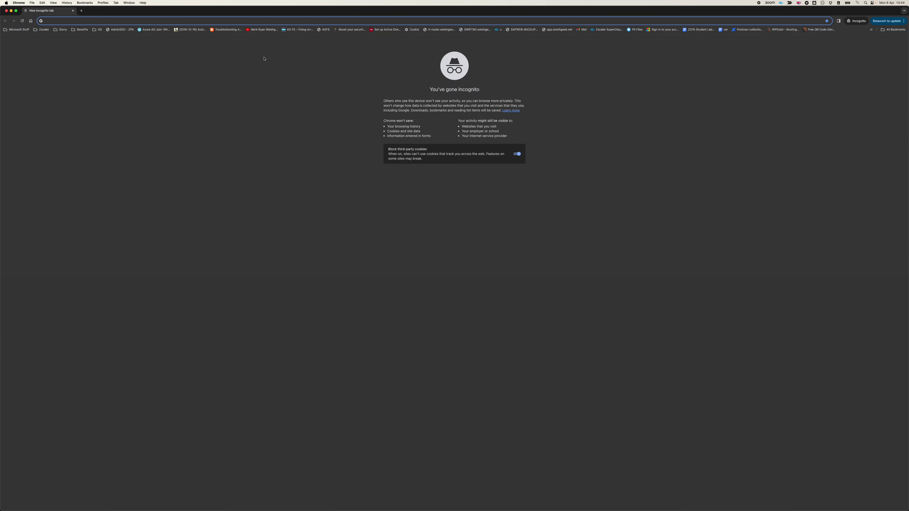
text(myapopo)
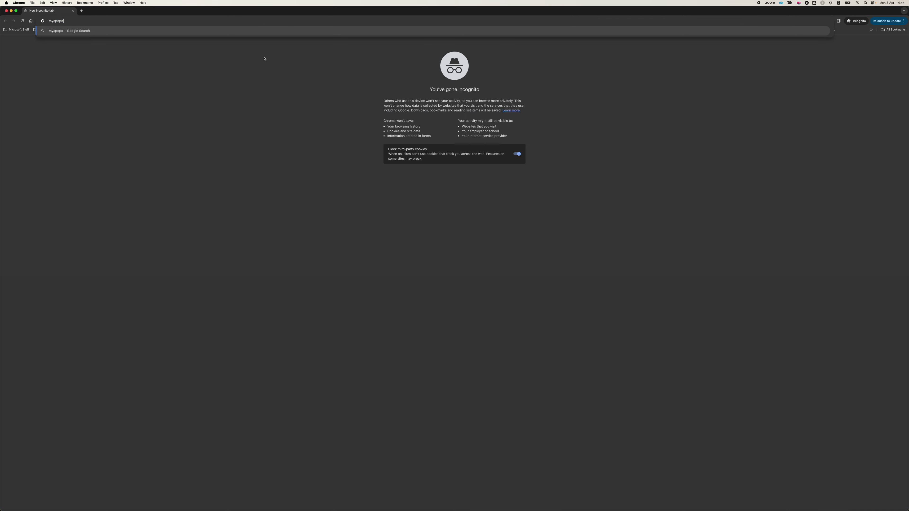
key(BackSpace)
key(BackSpace)
text(p)
key(Return)
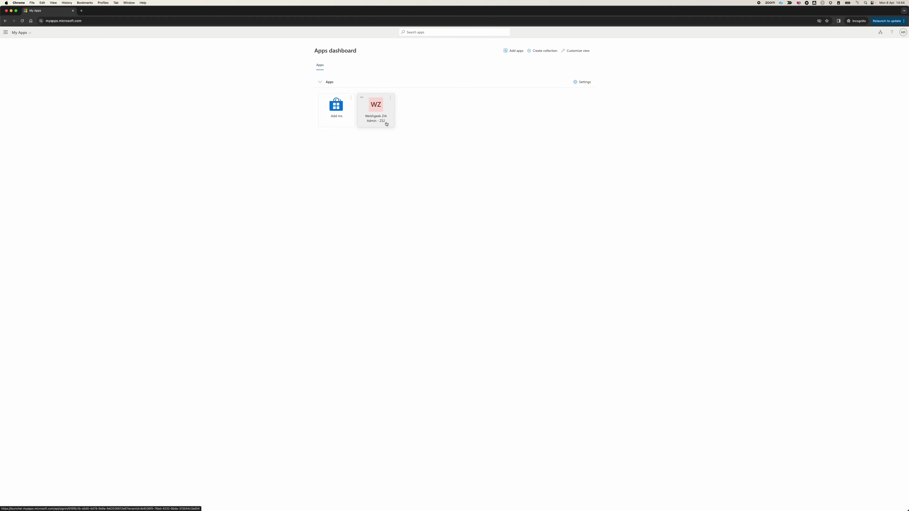
click(375, 112)
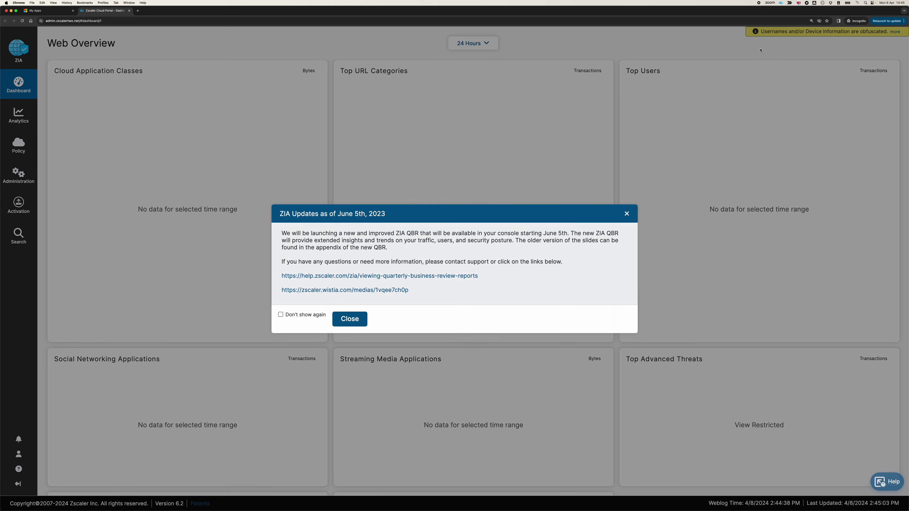
Dismiss the ZIA updates notice and go to Policy > URL & Cloud App Control
click(350, 319)
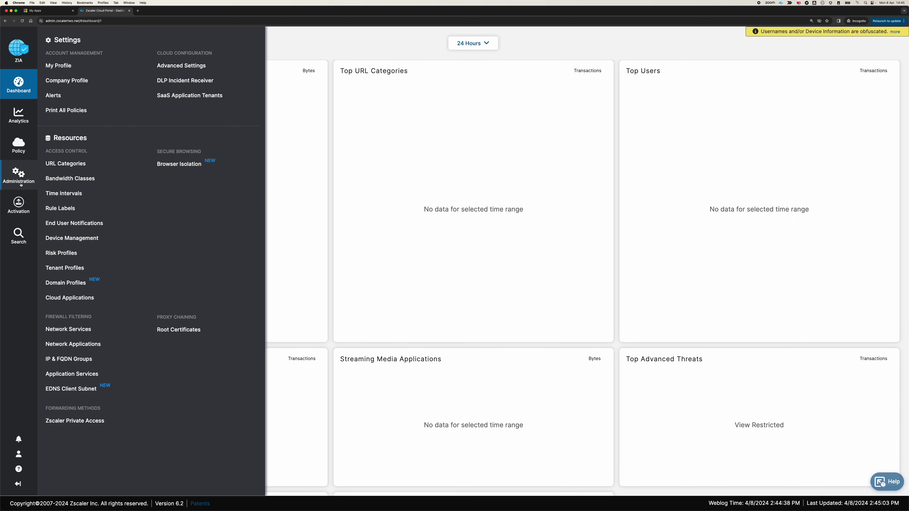
mouse_move(19, 182)
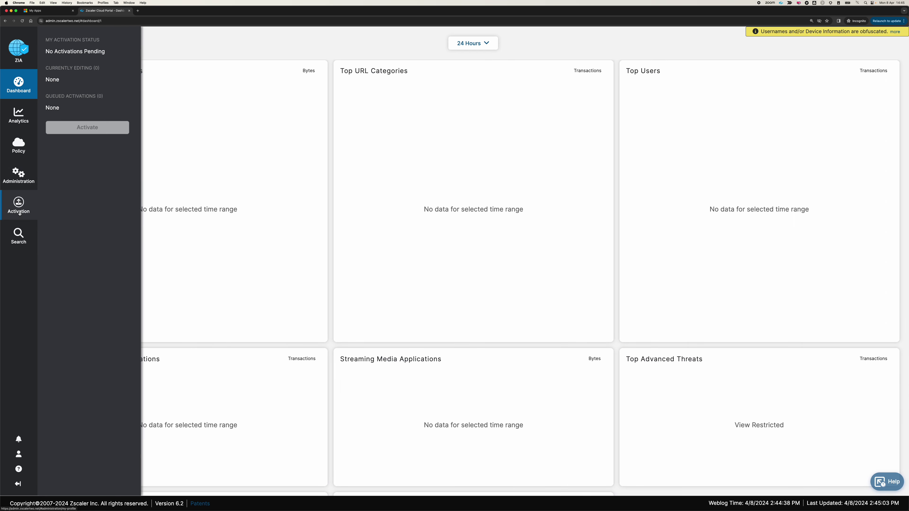
mouse_move(19, 151)
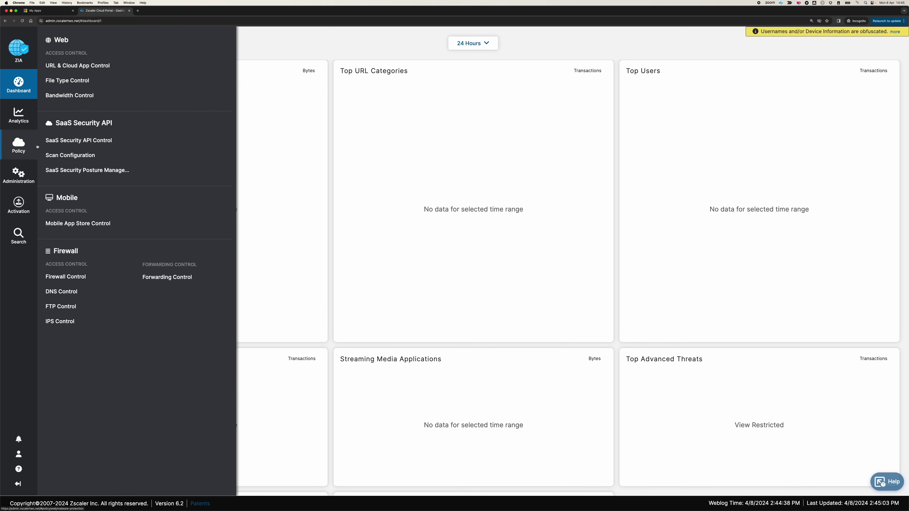
click(106, 66)
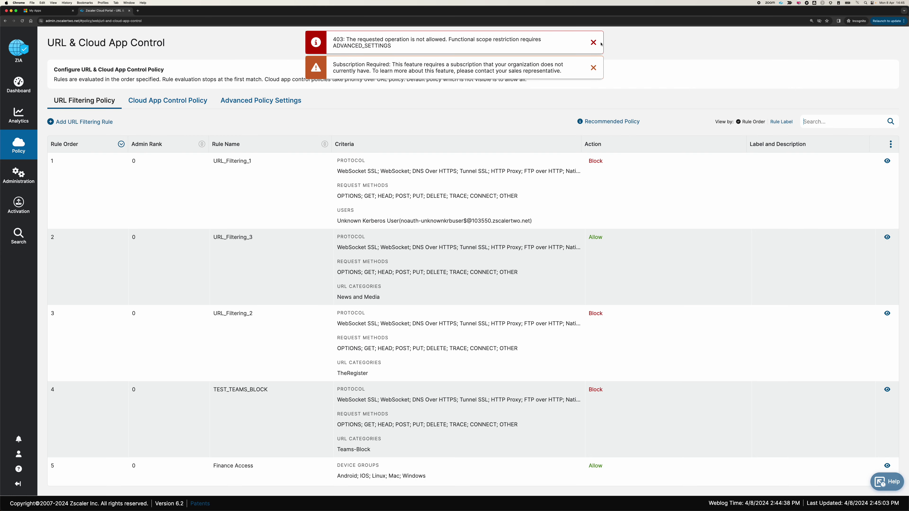
Close the 403 permission banner and scroll through the URL filtering rules
click(593, 42)
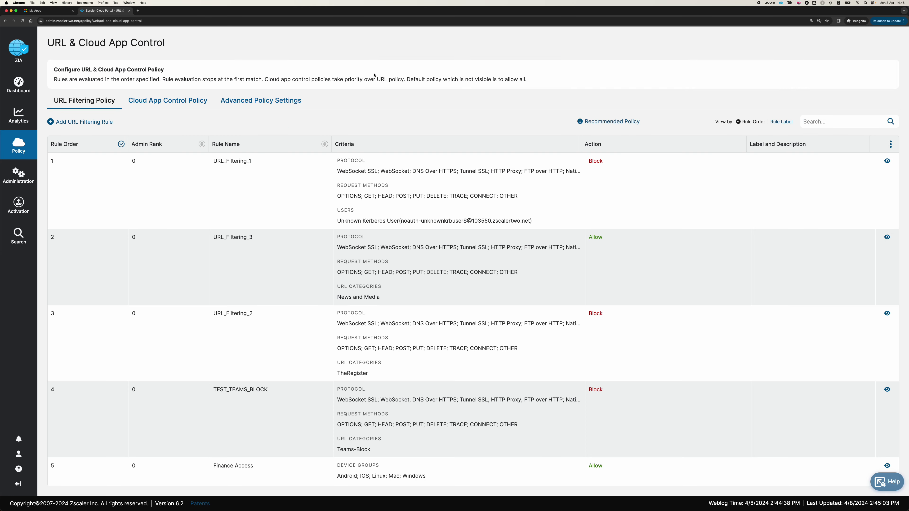
scroll(249, 231, down, 15)
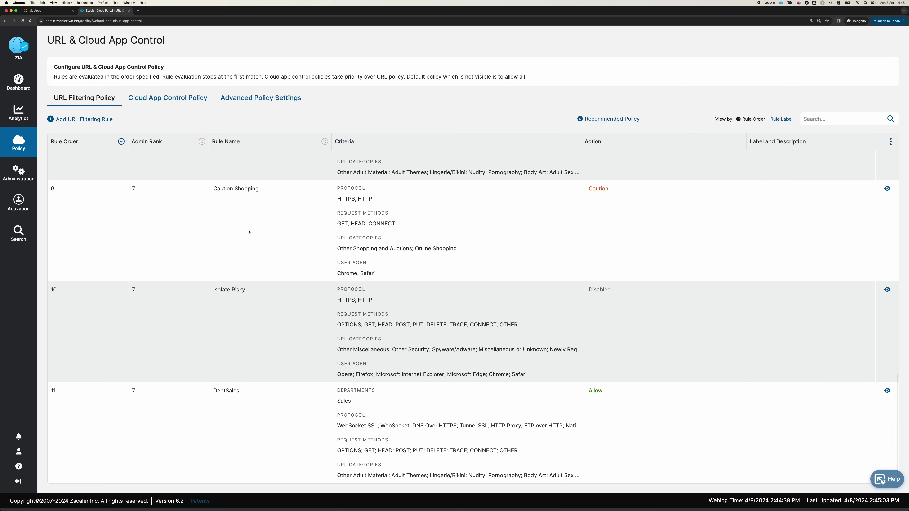
scroll(248, 232, up, 8)
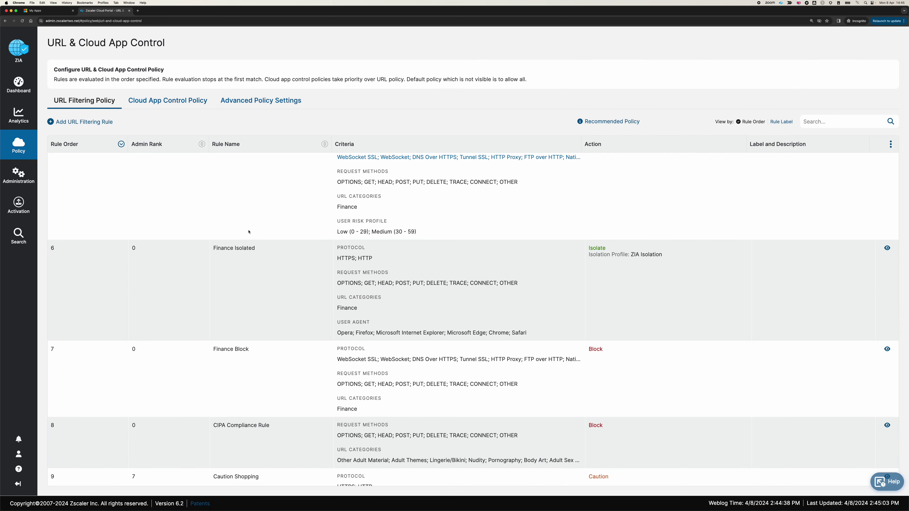
scroll(249, 231, up, 8)
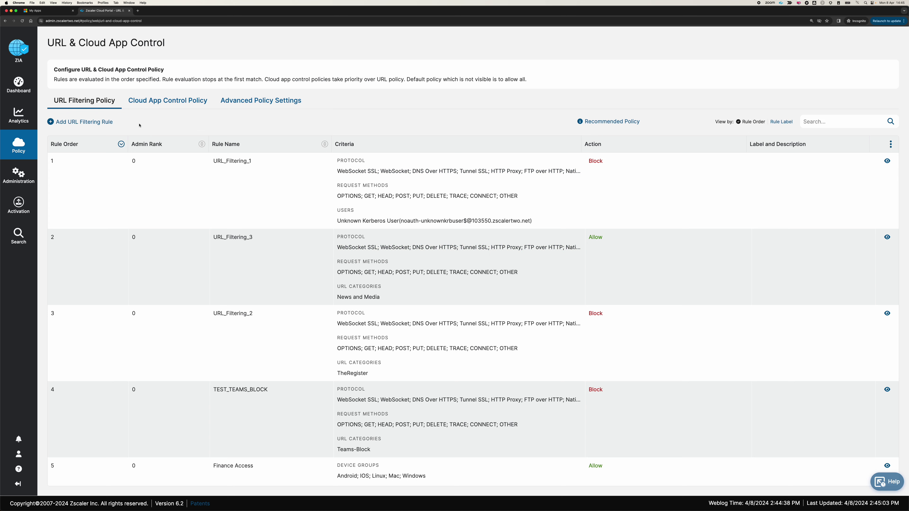
Open a new URL filtering rule at order 12, cancel it, and review rules through DeptSales
click(91, 122)
click(336, 90)
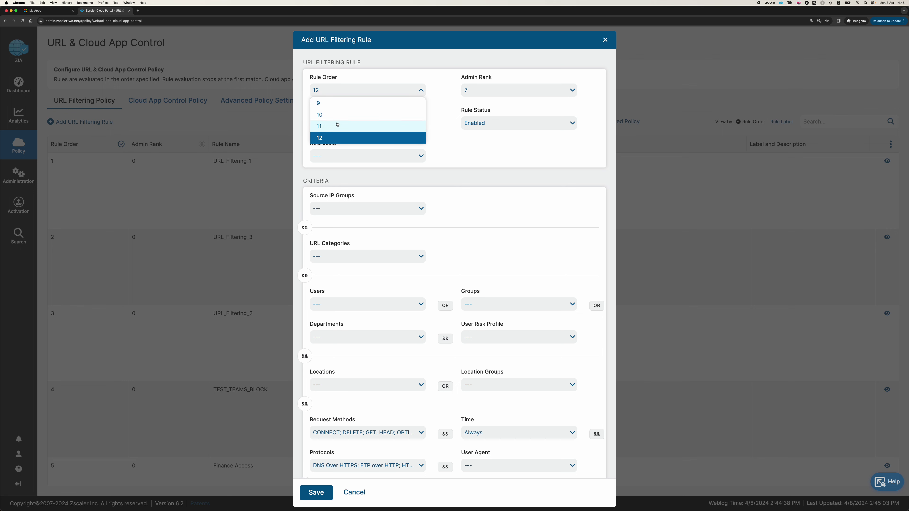
click(445, 136)
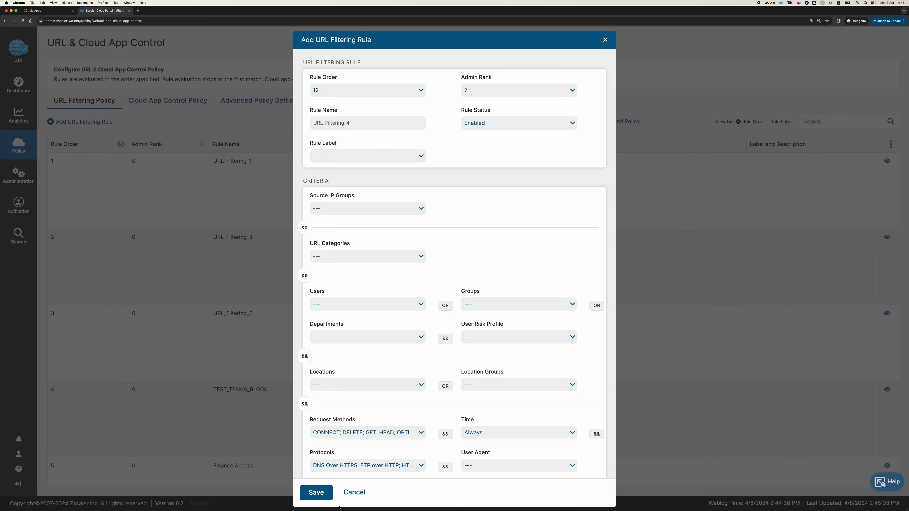
click(358, 492)
scroll(235, 451, down, 15)
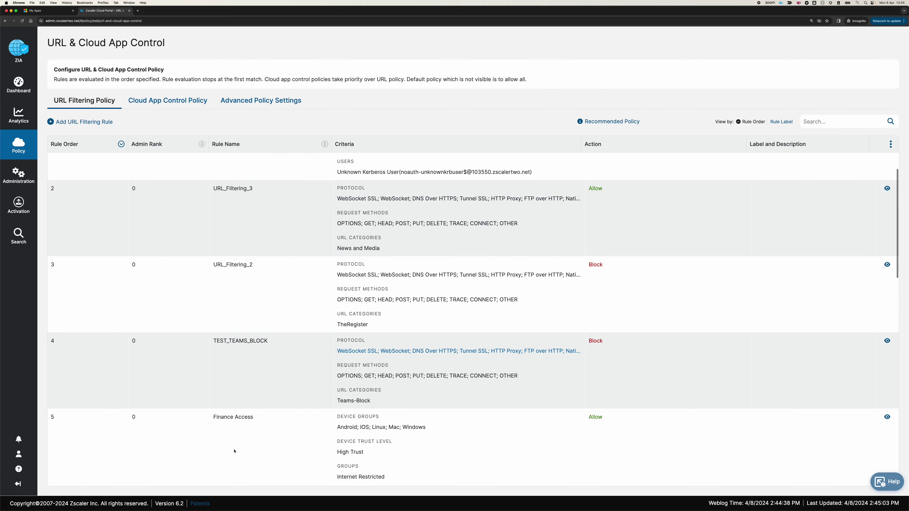
scroll(234, 451, down, 3)
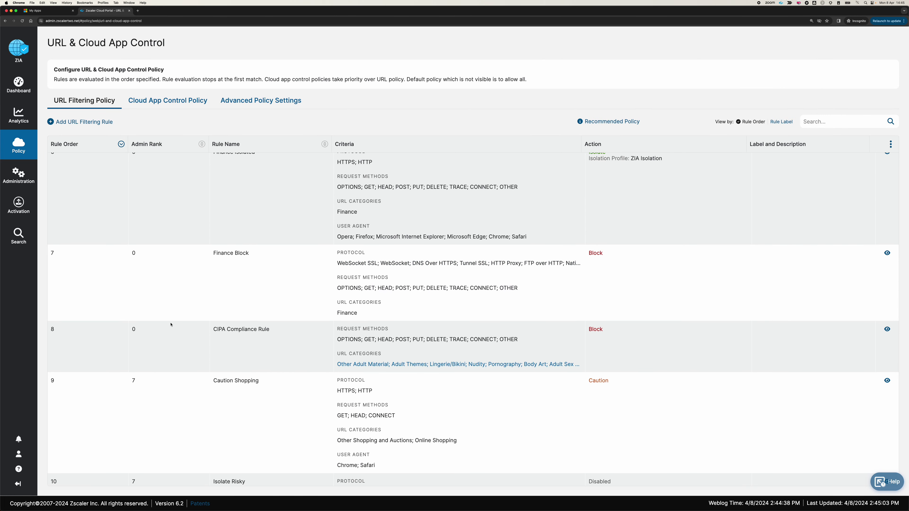
scroll(157, 327, down, 2)
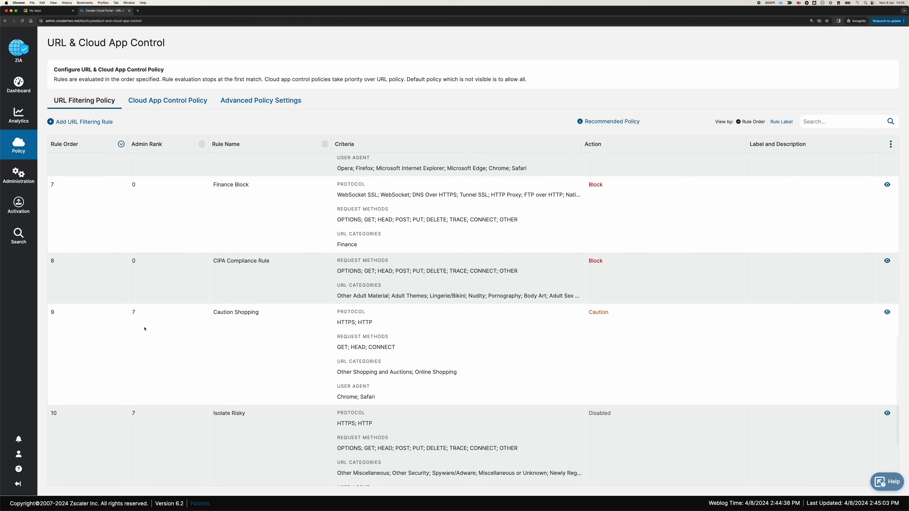
scroll(145, 329, down, 4)
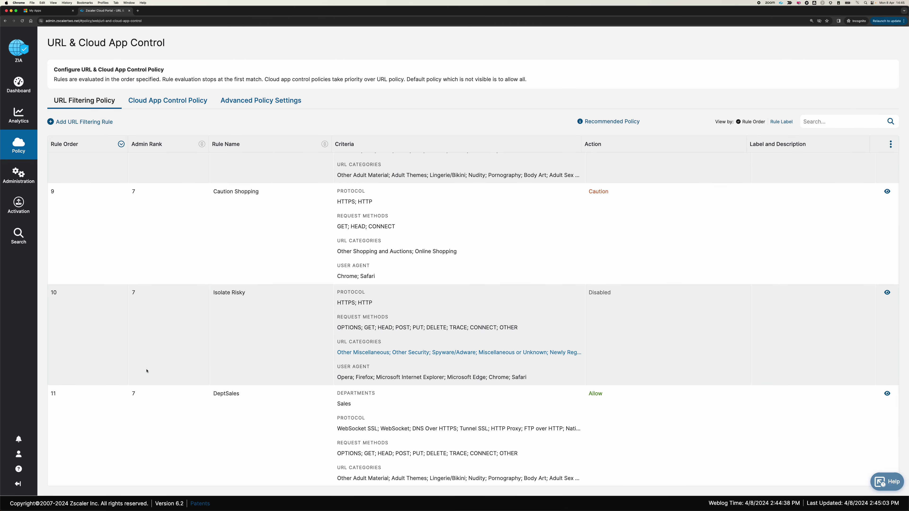
scroll(146, 370, up, 1)
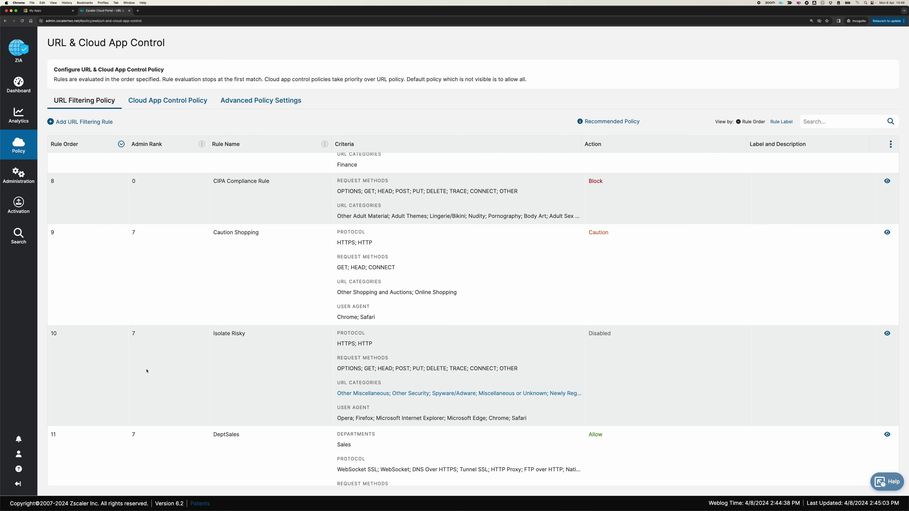
scroll(147, 371, up, 4)
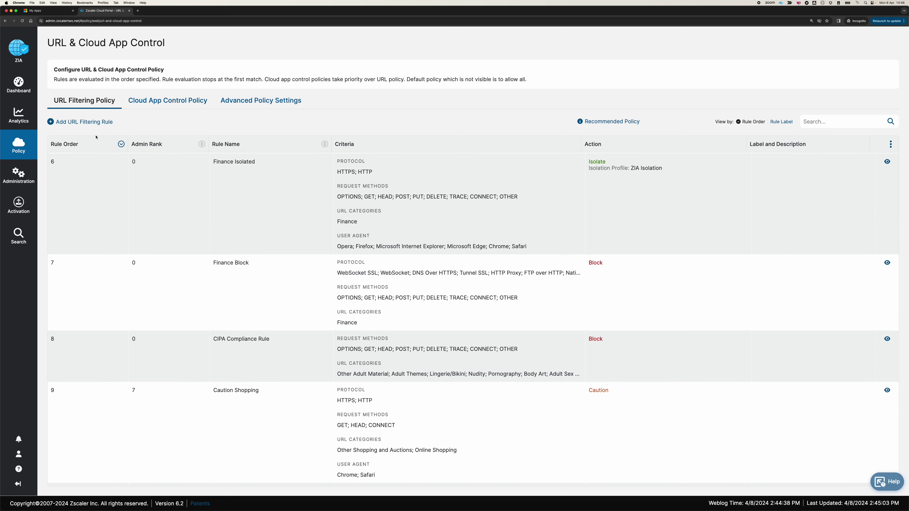
Add a URL filtering rule at rule order 9 with admin rank 7, leaving Source IP Groups empty
click(81, 122)
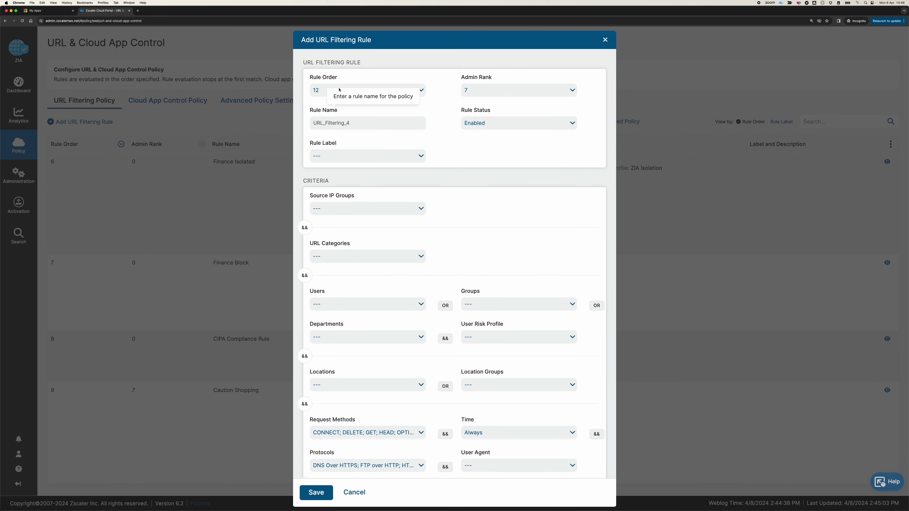
click(326, 89)
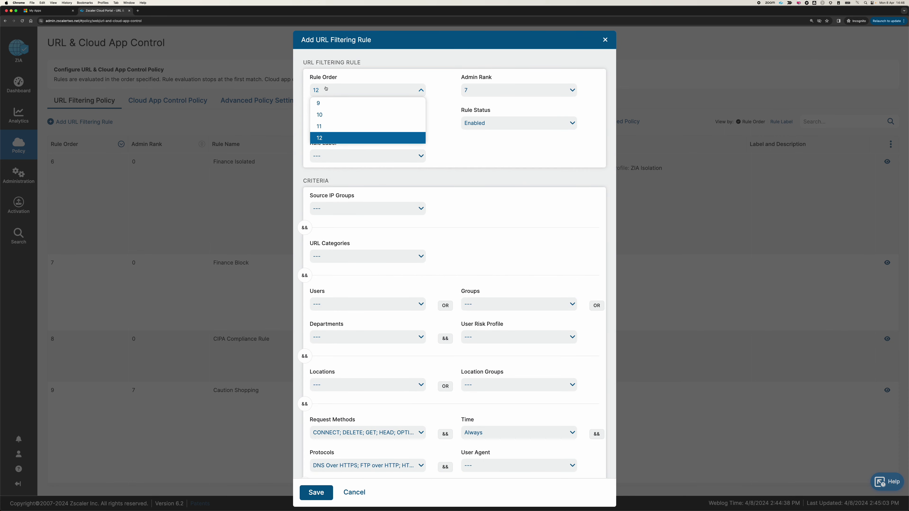
click(332, 104)
click(502, 88)
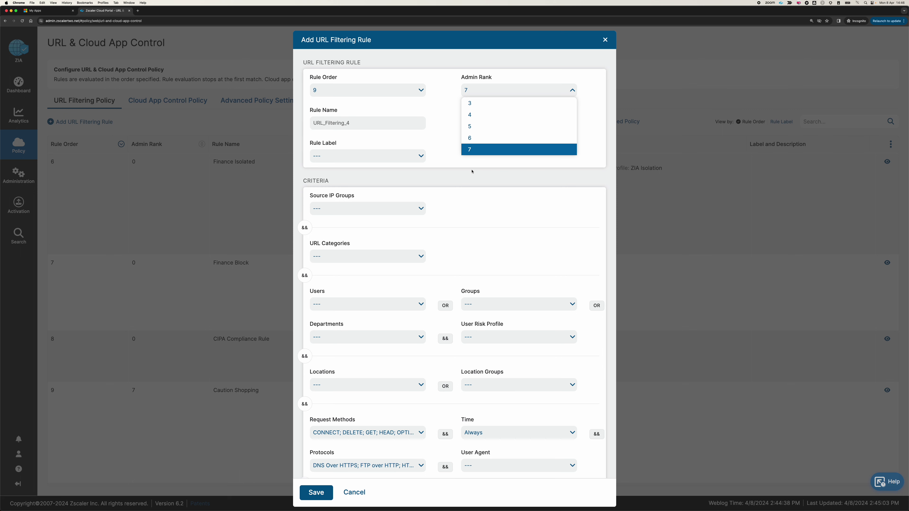
click(376, 116)
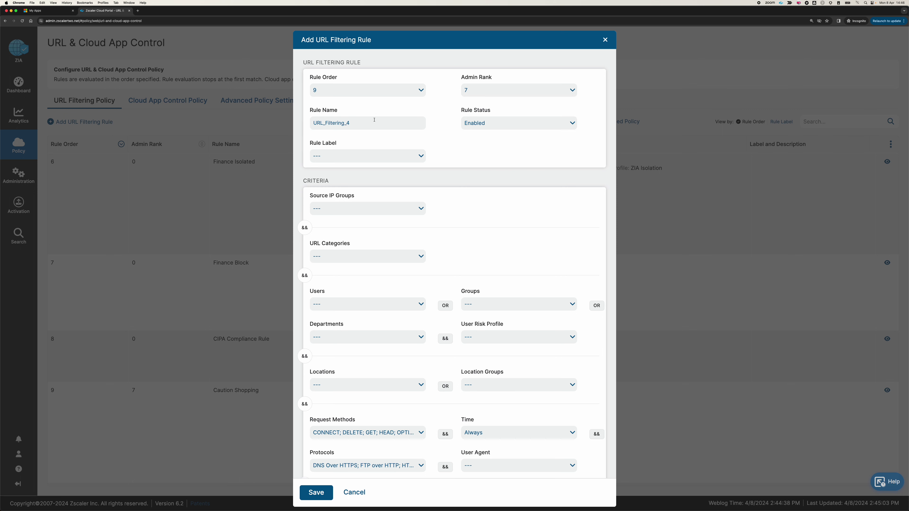
triple_click(372, 124)
click(367, 208)
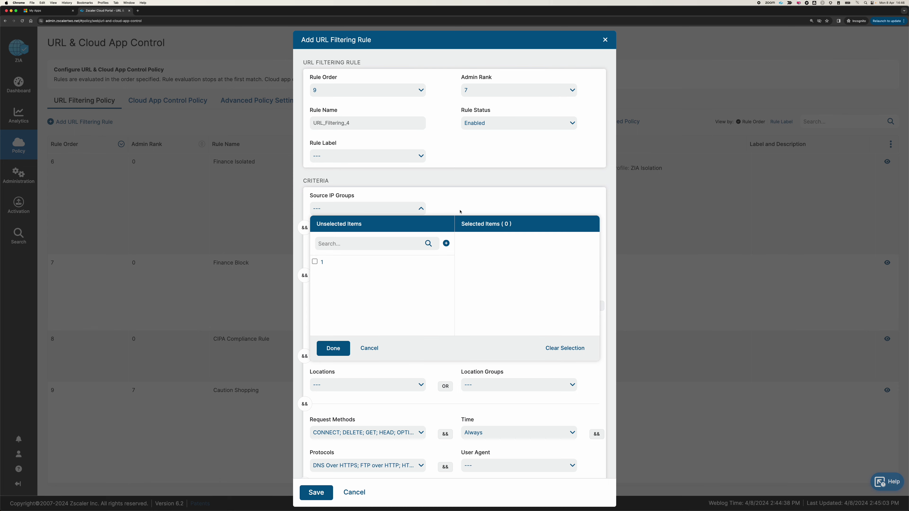
click(367, 347)
Set the rule's department to FR Sales and select the single user it applies to
click(414, 343)
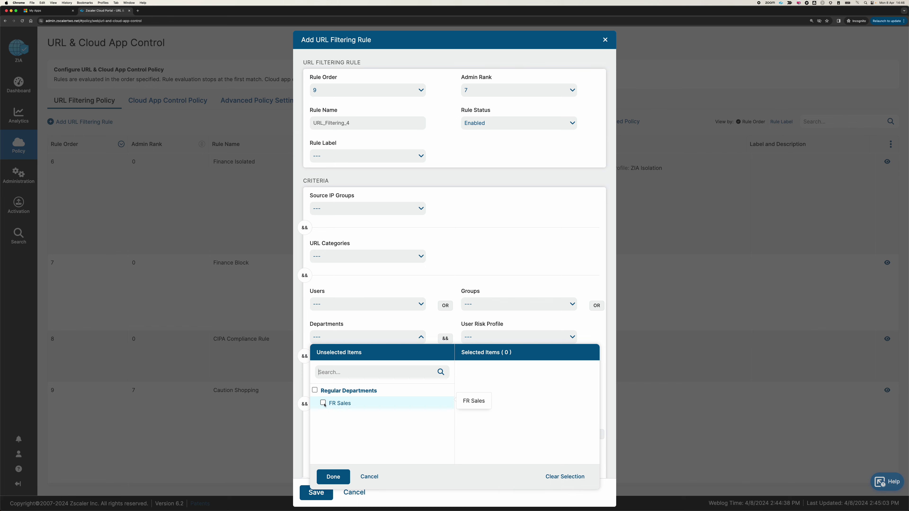
click(323, 403)
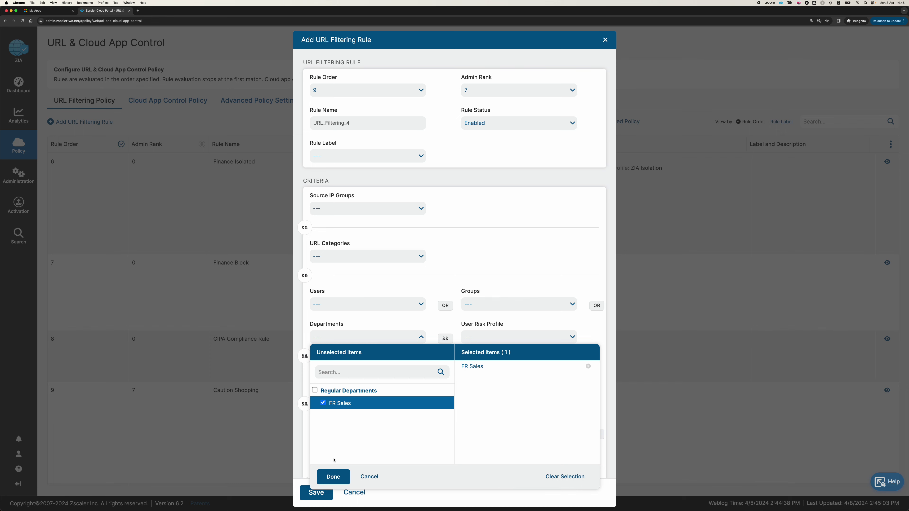
click(334, 477)
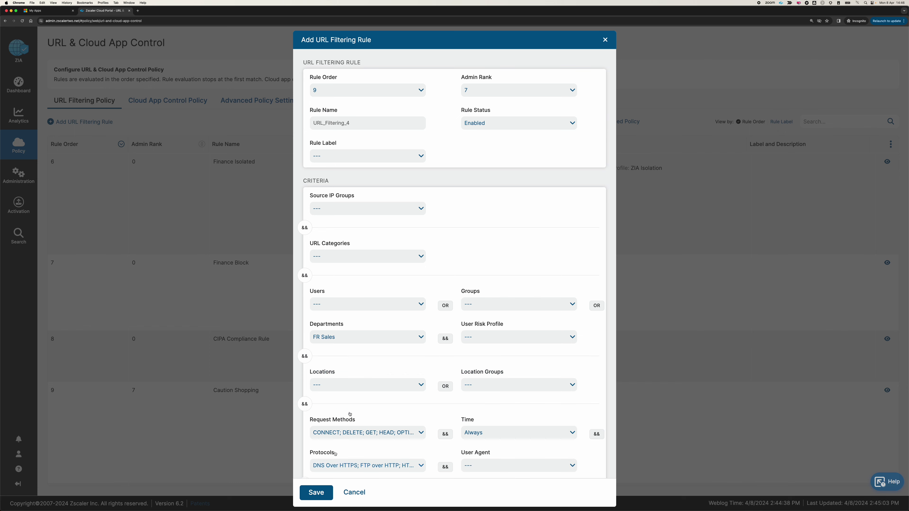
click(385, 304)
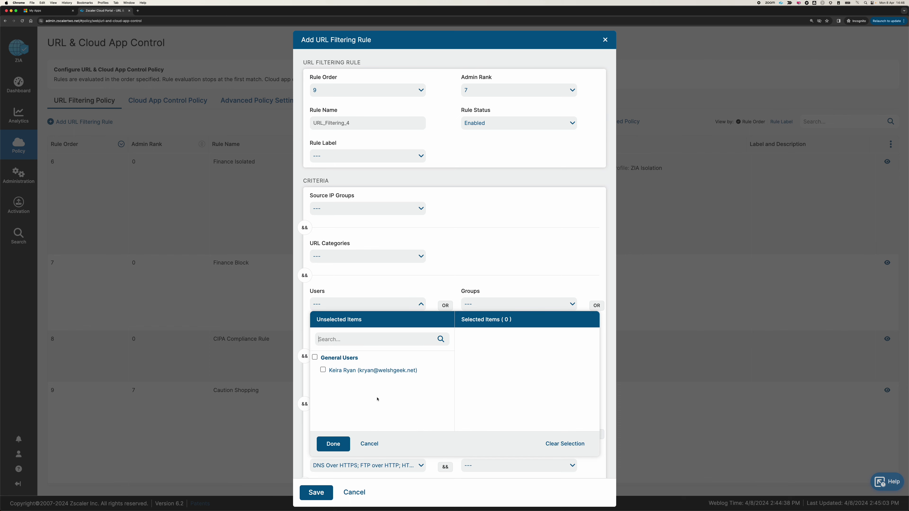
click(324, 371)
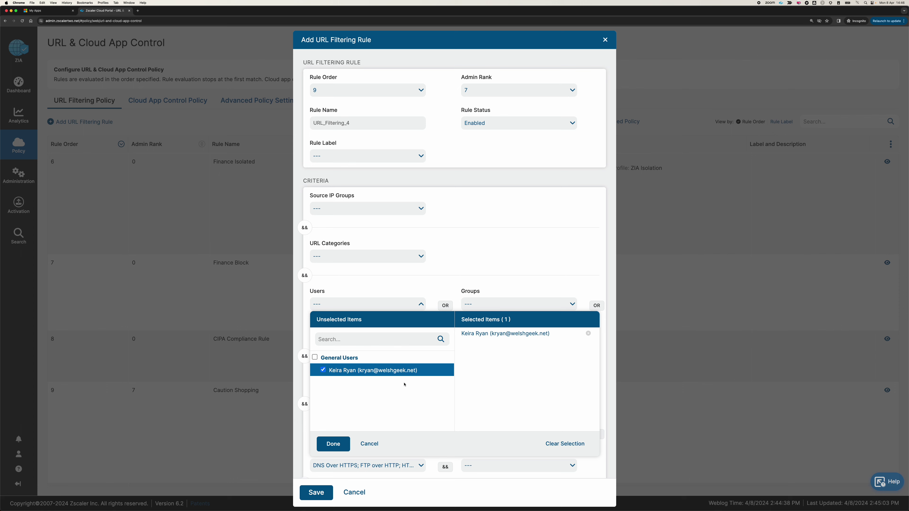
click(333, 444)
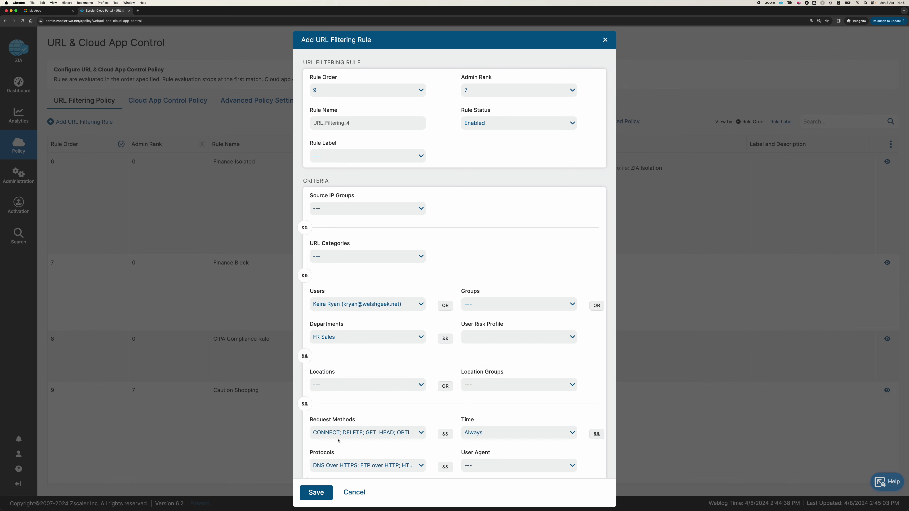
Add the Dynamic R, Dynamic EXT and Dynamic A groups to the rule
click(525, 303)
scroll(489, 405, down, 2)
scroll(488, 405, up, 3)
click(475, 395)
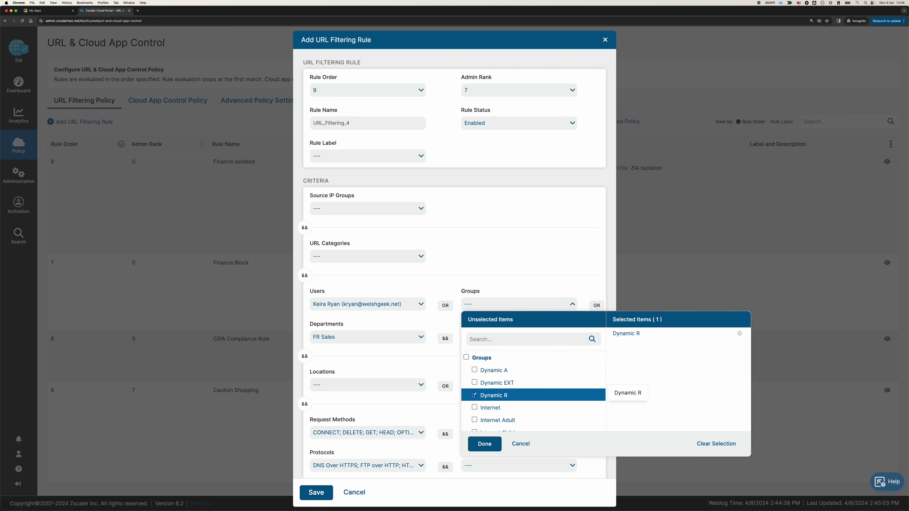
click(474, 383)
click(474, 370)
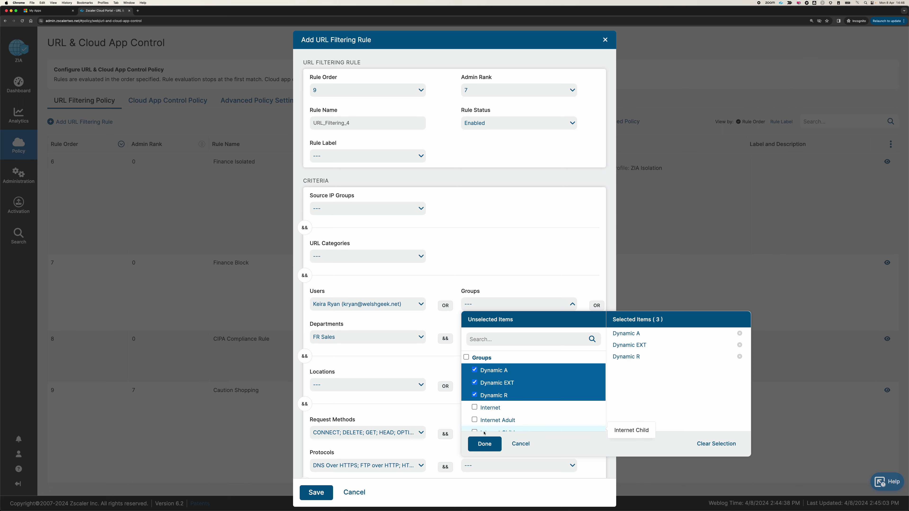
click(484, 444)
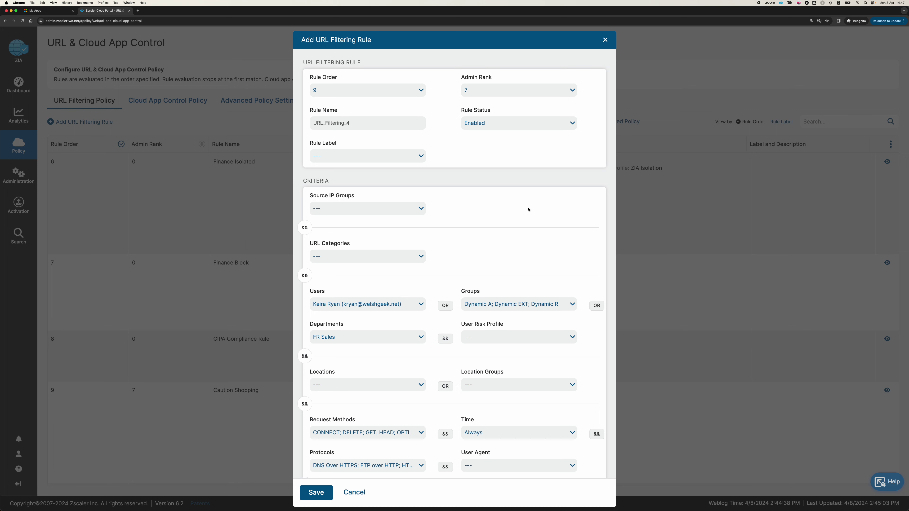
Select all Adult Material URL categories, set Web Traffic to Block, and save the rule
click(402, 261)
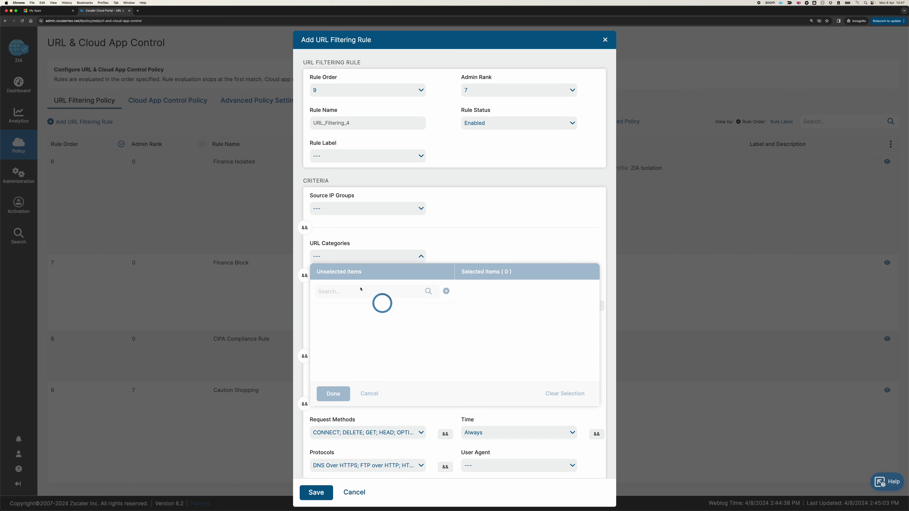
click(314, 310)
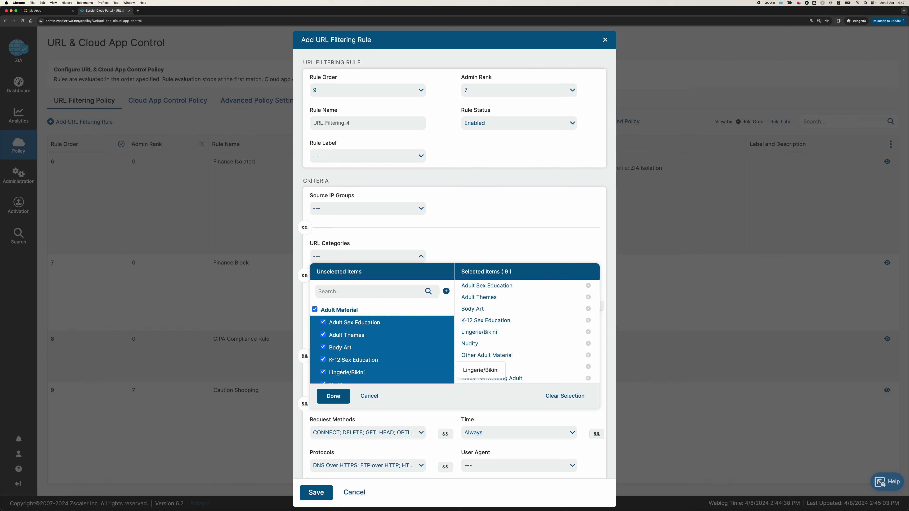
click(332, 395)
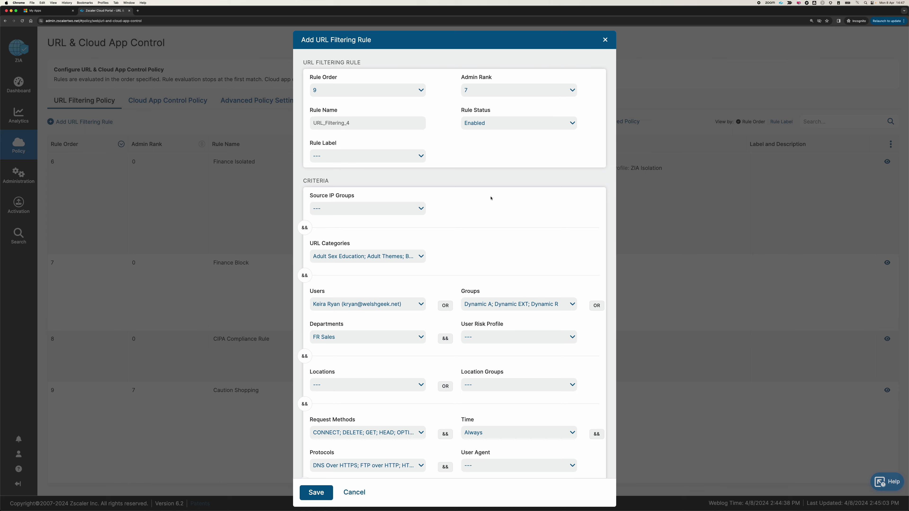
scroll(491, 198, down, 10)
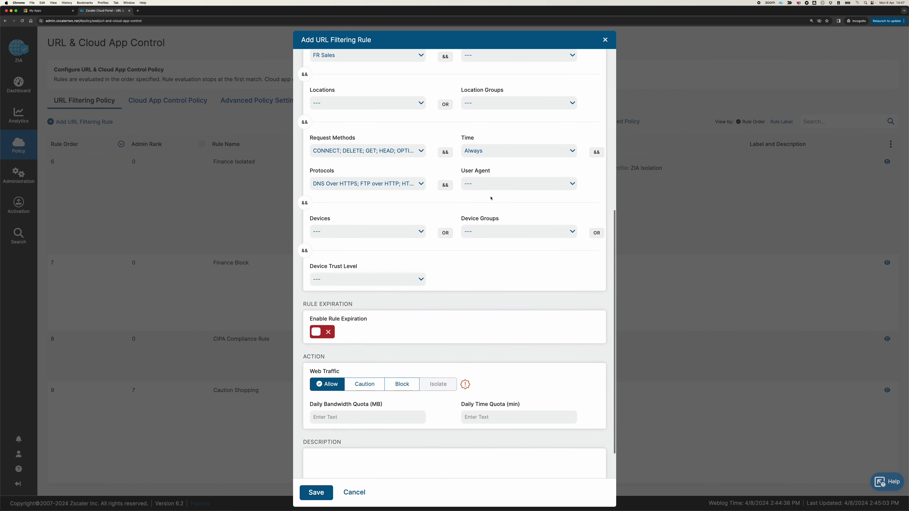
click(402, 383)
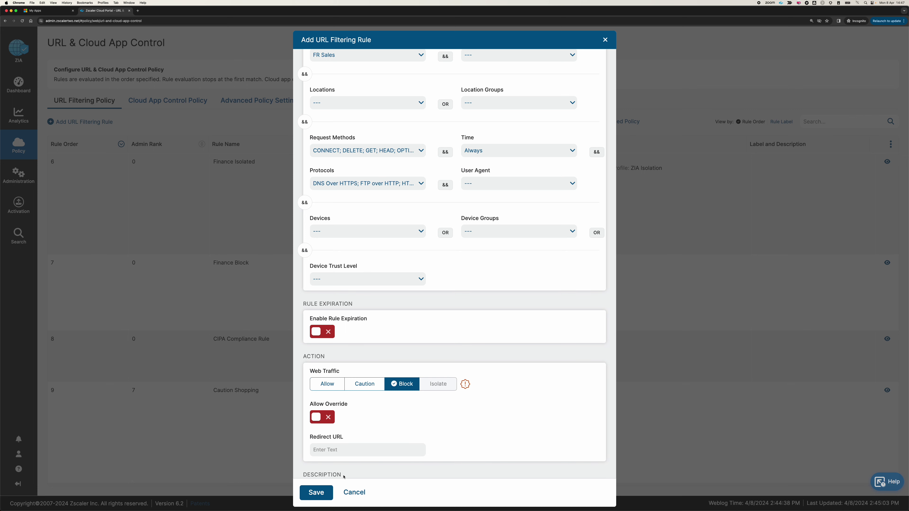
click(315, 496)
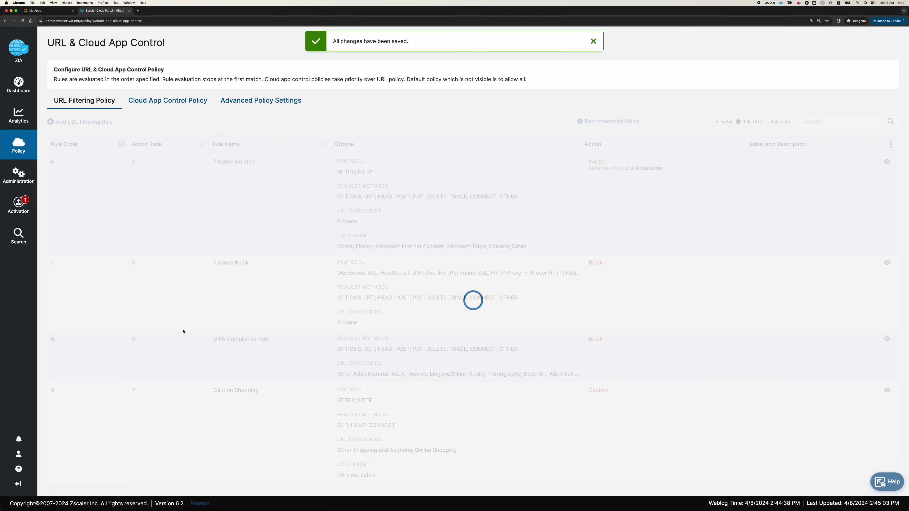
Review the new URL_Filtering_4 rule at order 9, then activate the pending changes
scroll(183, 332, down, 15)
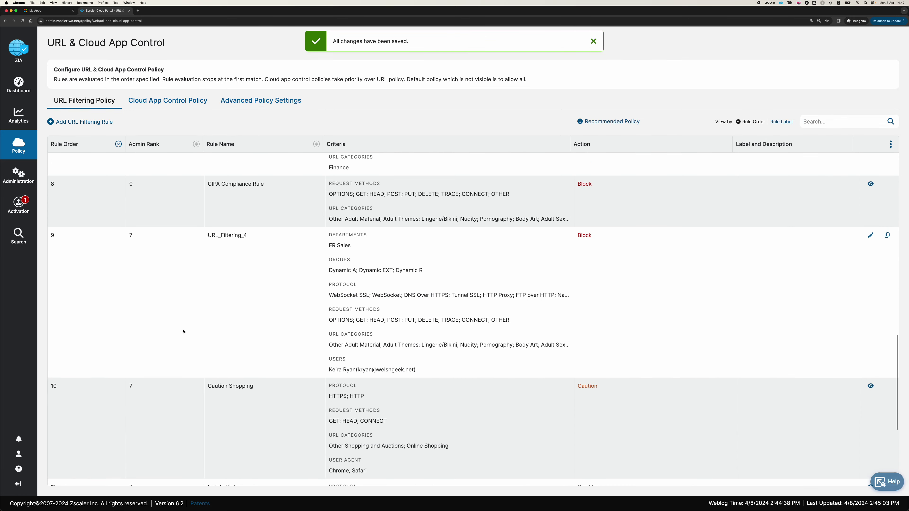
scroll(183, 332, up, 5)
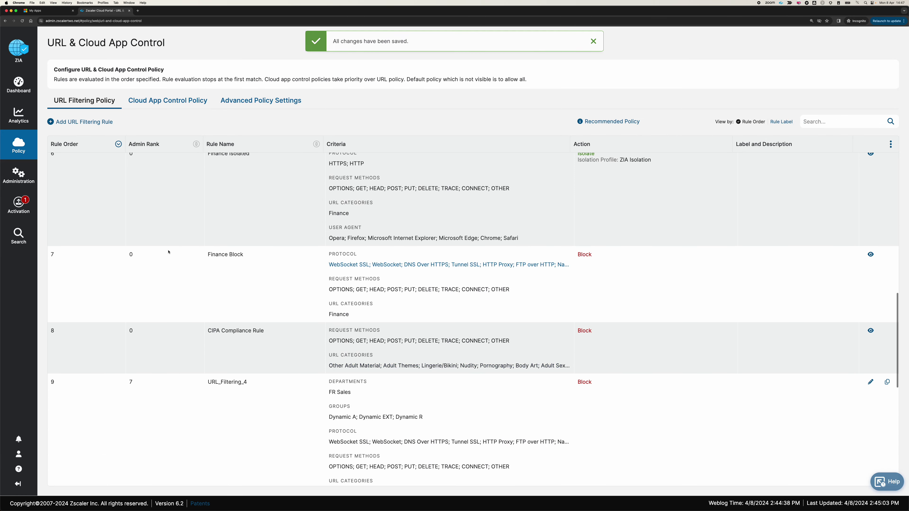
scroll(172, 354, up, 10)
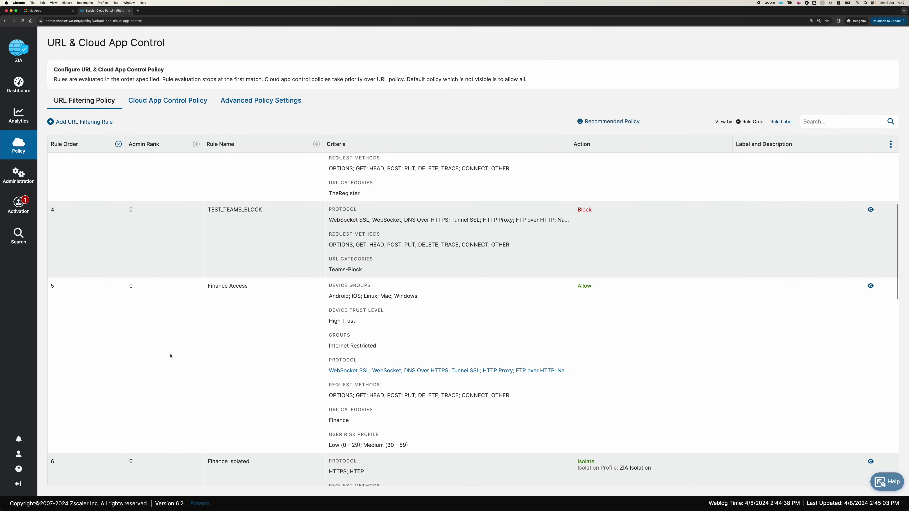
scroll(171, 356, up, 6)
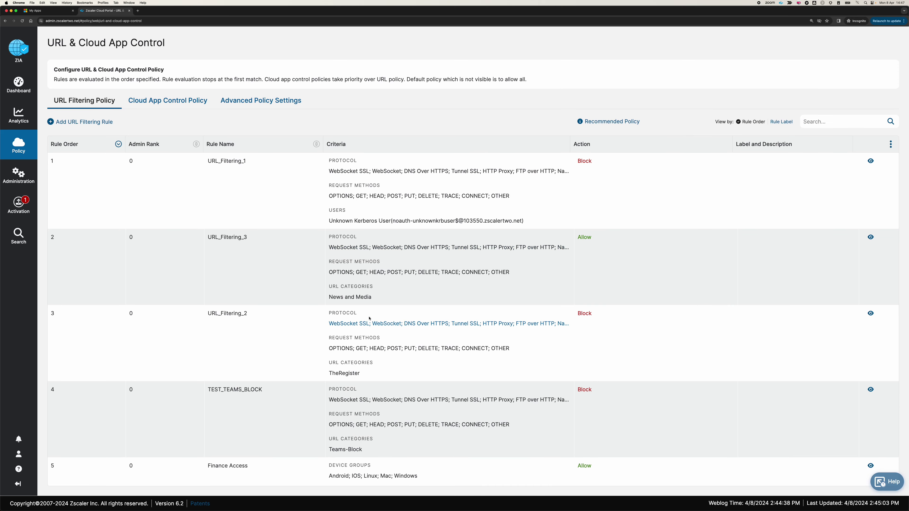
scroll(405, 270, down, 12)
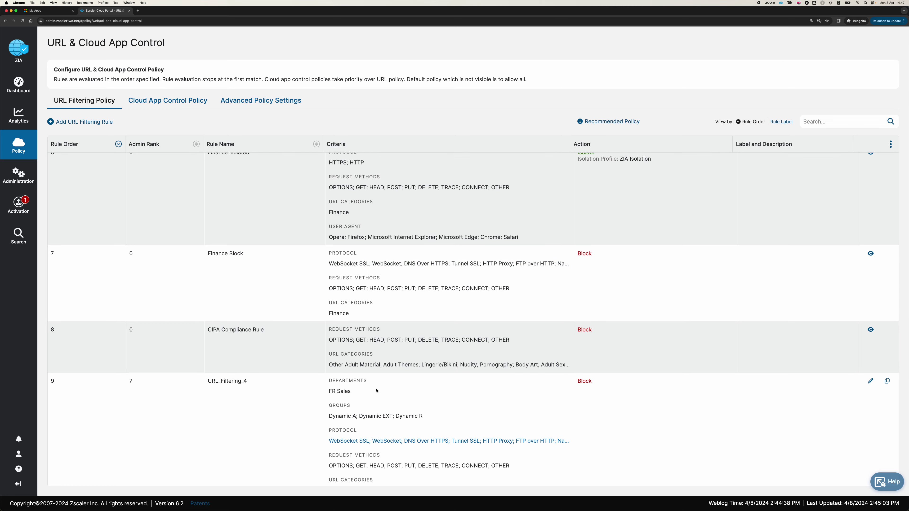
scroll(377, 391, down, 2)
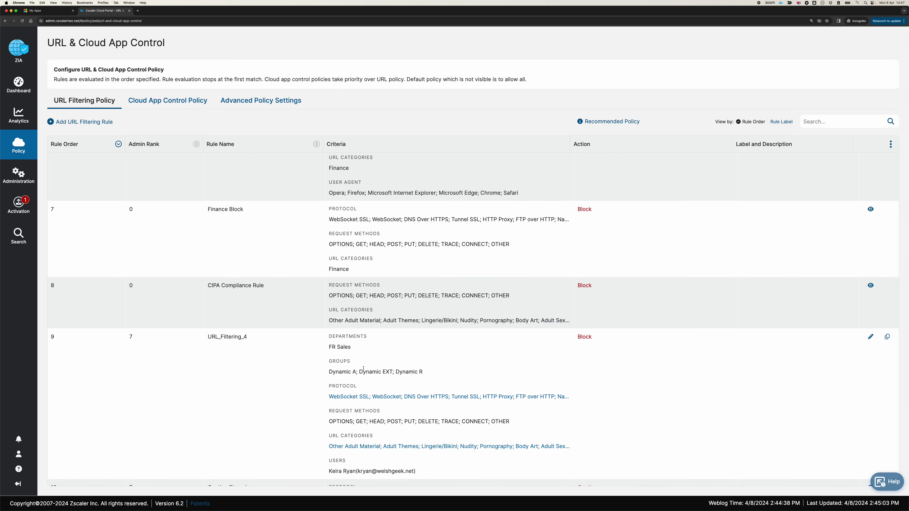
scroll(377, 374, down, 2)
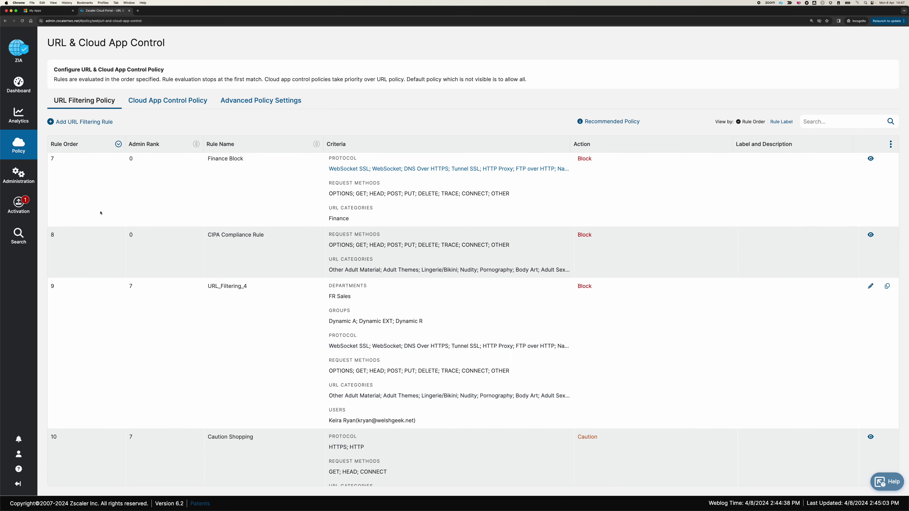
click(31, 211)
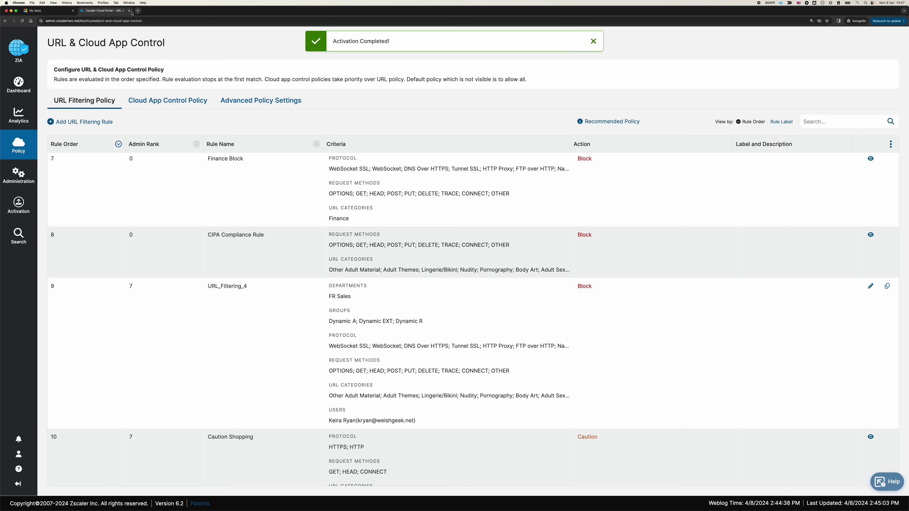
Close the ZIA tab and launch Welshgeek ZIA Admin from myapps.microsoft.com in Incognito as another user
key(super+w)
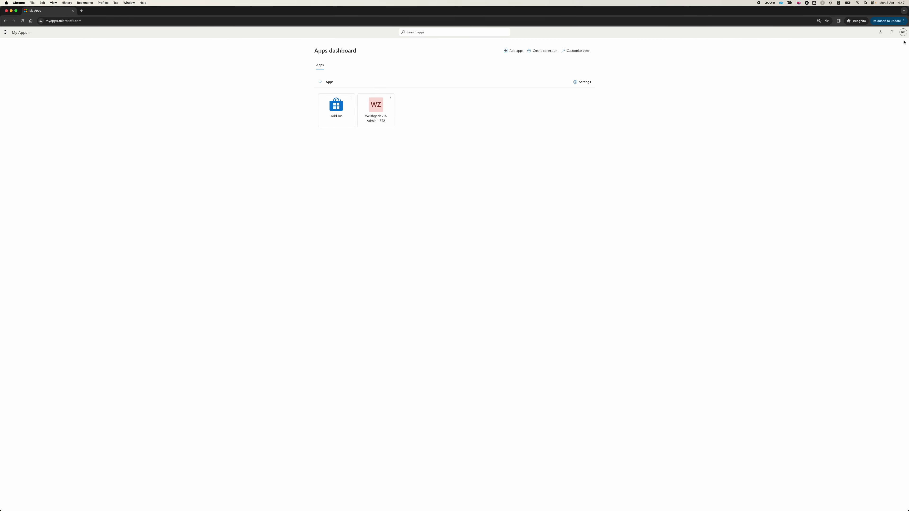
click(904, 32)
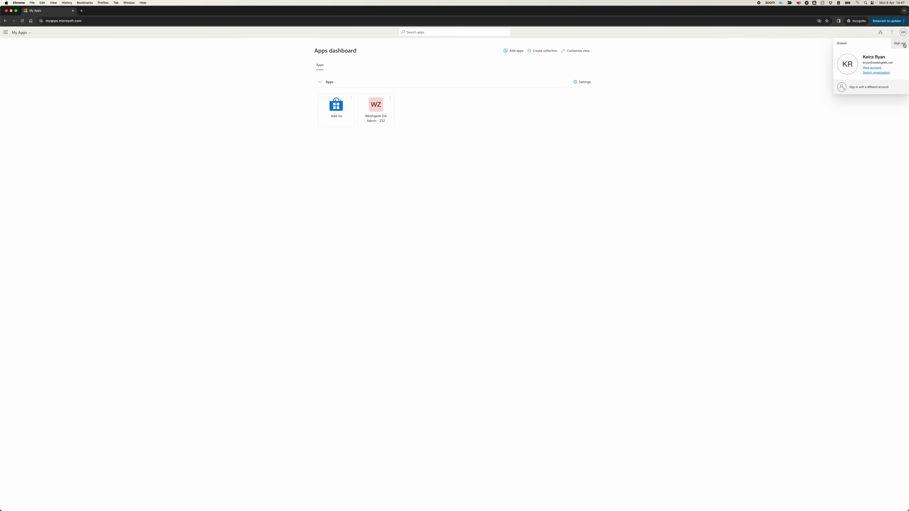
key(super+w)
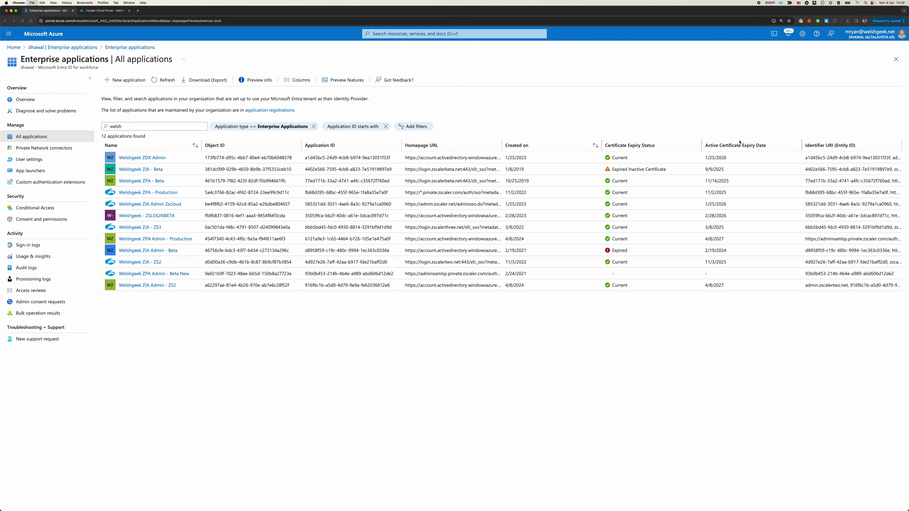
key(super+shift+n)
text(myapps.microsoft.com)
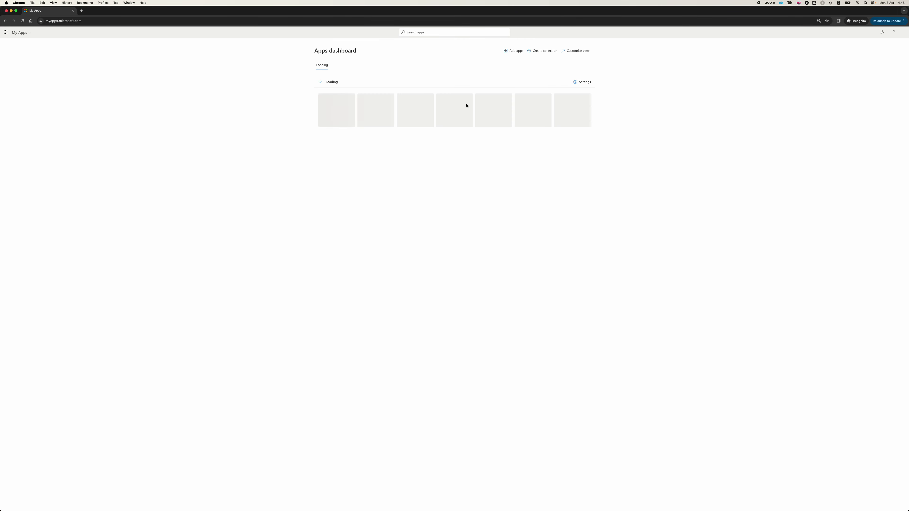
click(374, 118)
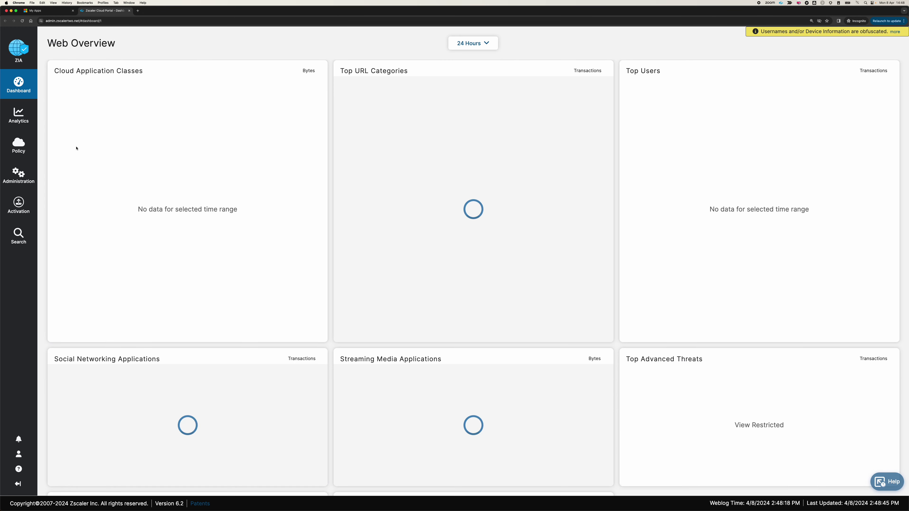
Dismiss the ZIA updates notice and go to the URL & Cloud App Control policy rules
mouse_move(20, 152)
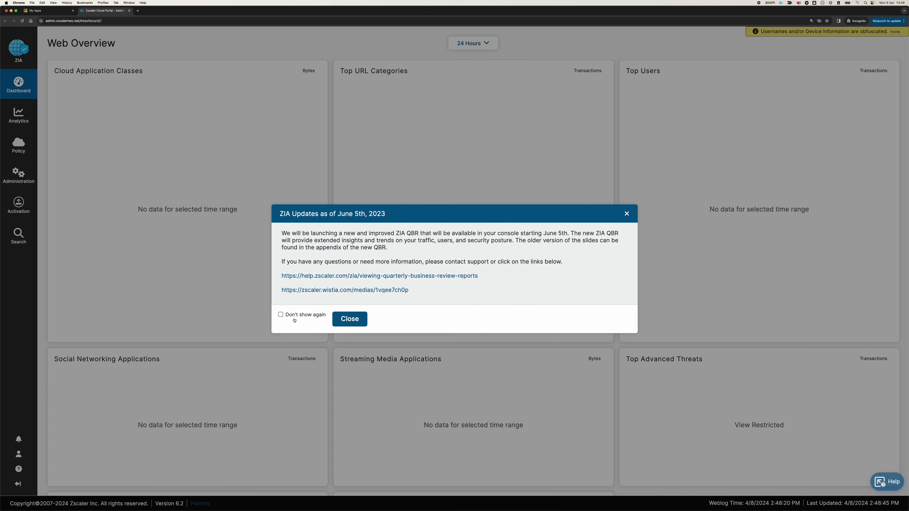
click(335, 318)
mouse_move(16, 136)
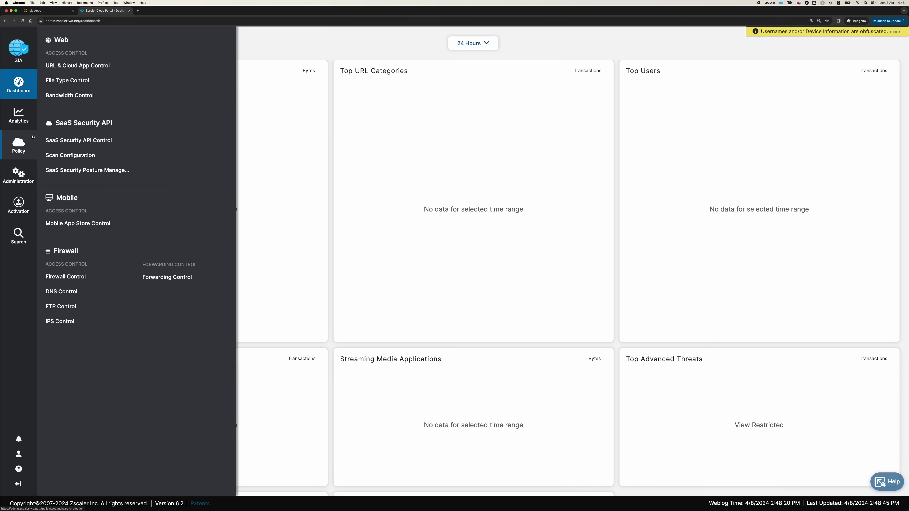
click(101, 66)
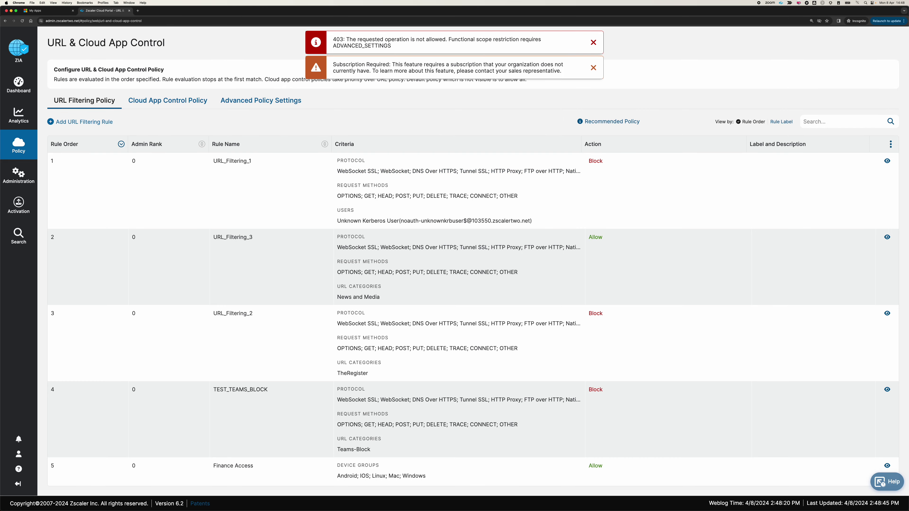
Start a new URL filtering rule and restrict it to the SE Sales department
click(84, 122)
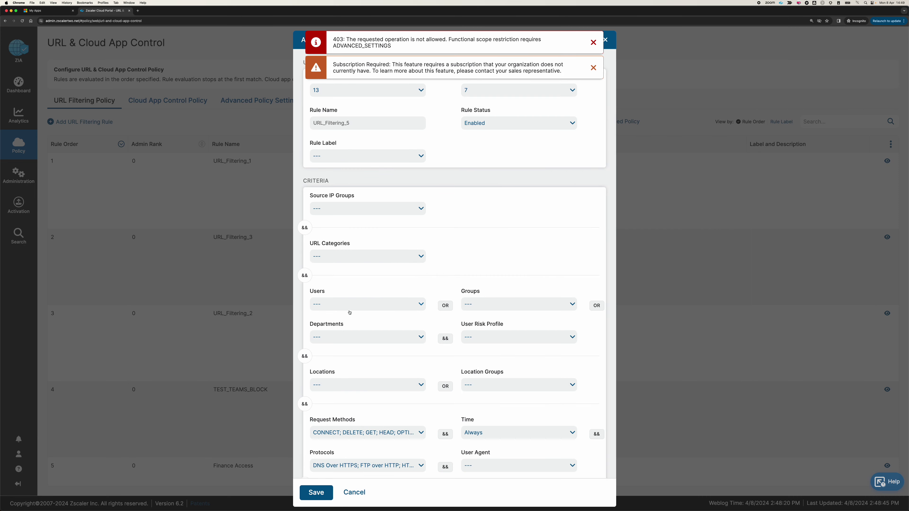
click(347, 336)
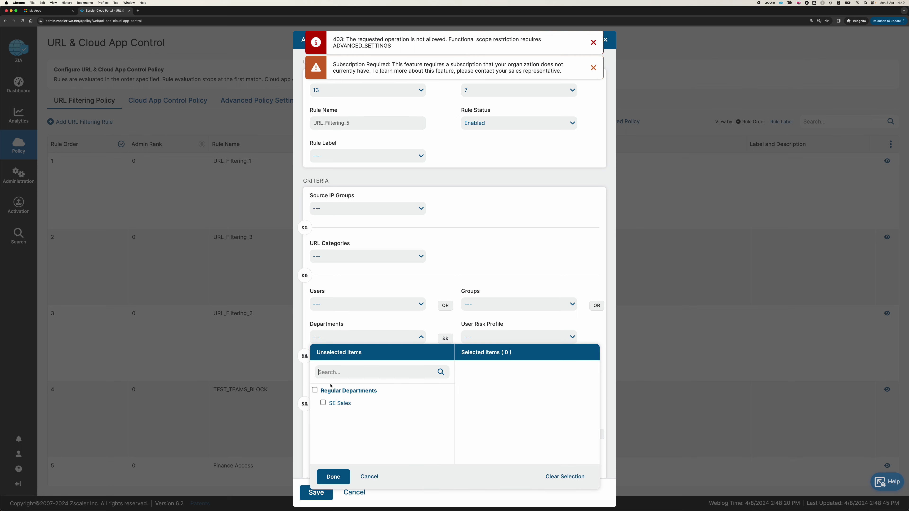
click(338, 403)
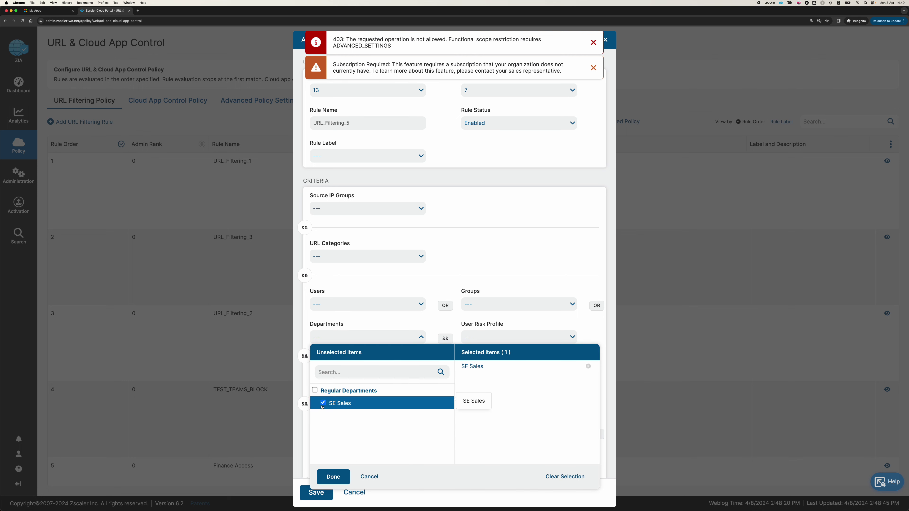
click(333, 477)
Add the groups Dynamic R, Dynamic EXT and Dynamic A to the rule
click(491, 304)
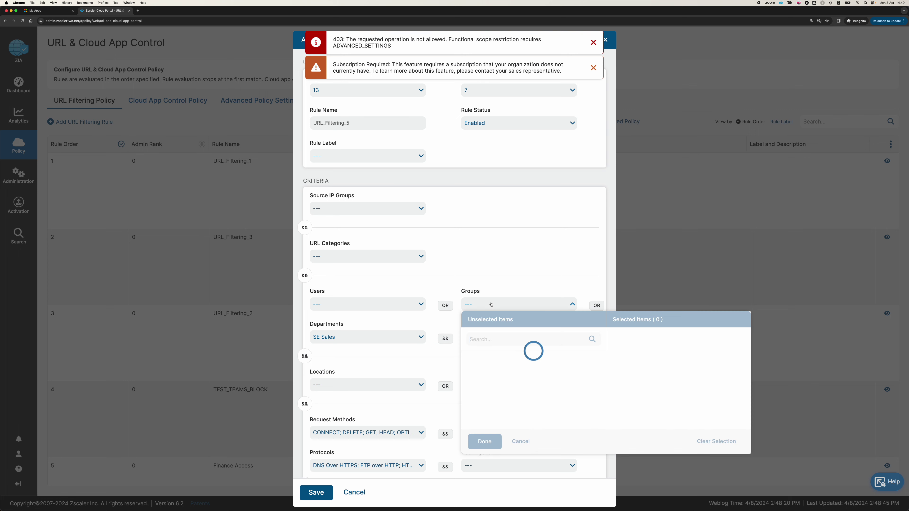
click(474, 396)
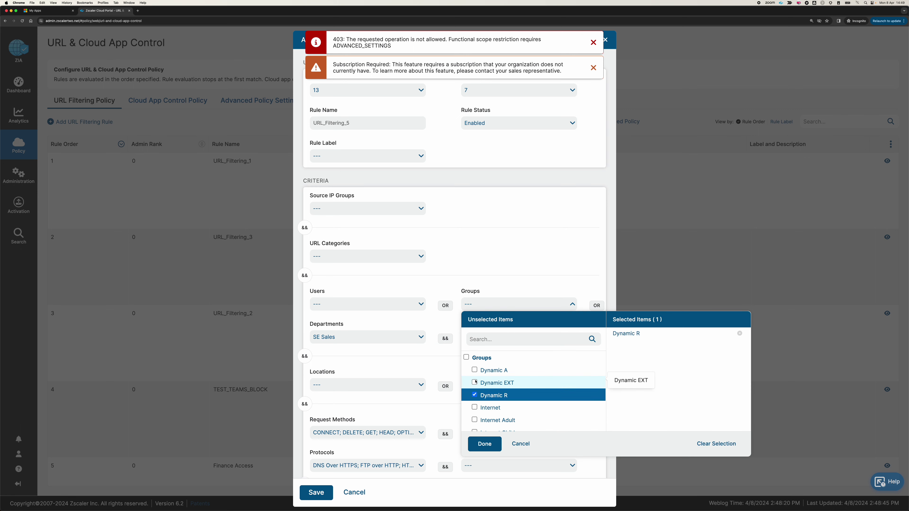
click(474, 383)
click(474, 370)
click(483, 444)
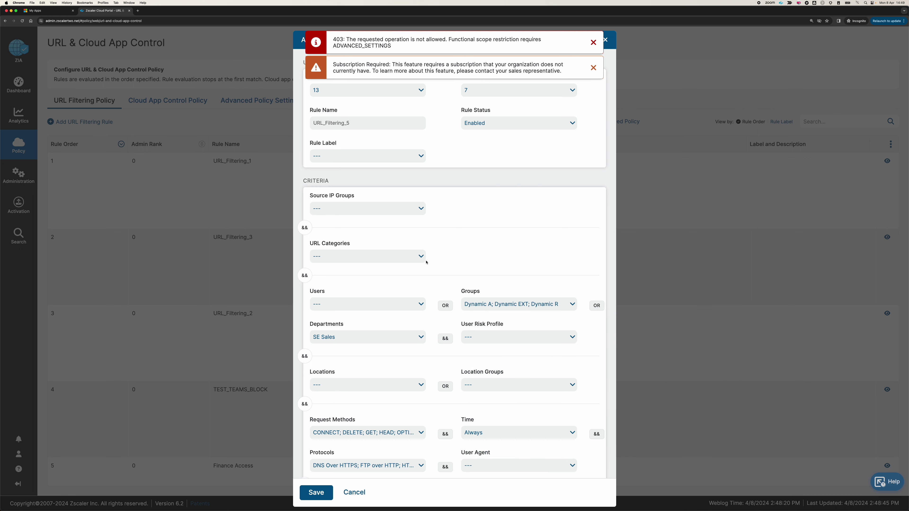
Assign the only listed user to the rule
click(419, 304)
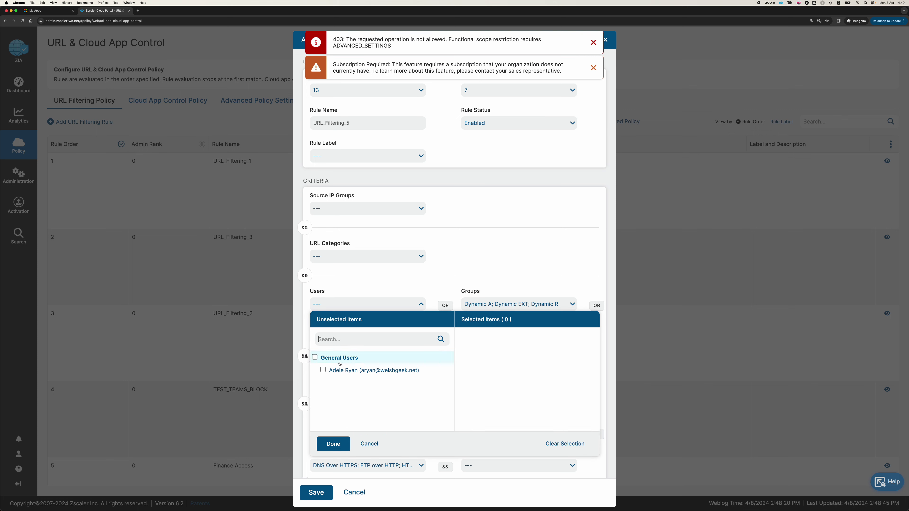
click(323, 371)
click(455, 254)
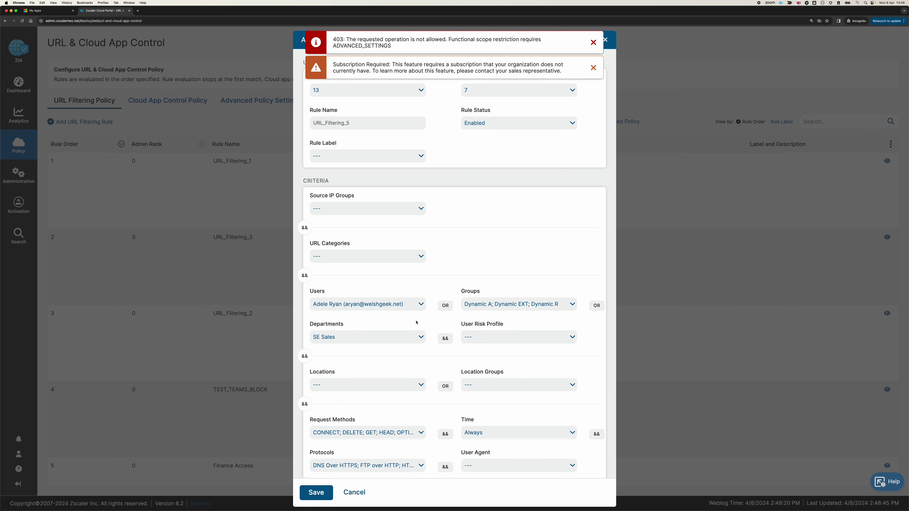
Set the web traffic action to Caution and try saving, dismissing the resulting errors
scroll(416, 323, down, 10)
click(374, 345)
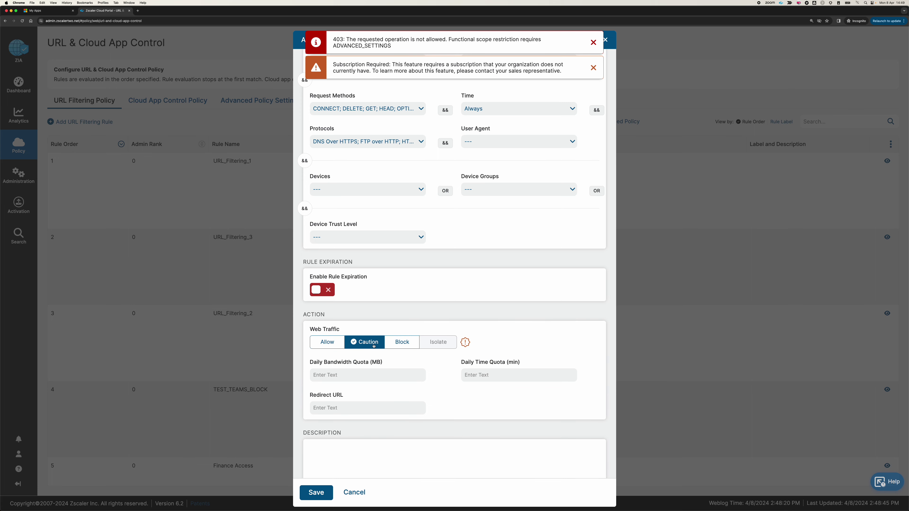
click(316, 493)
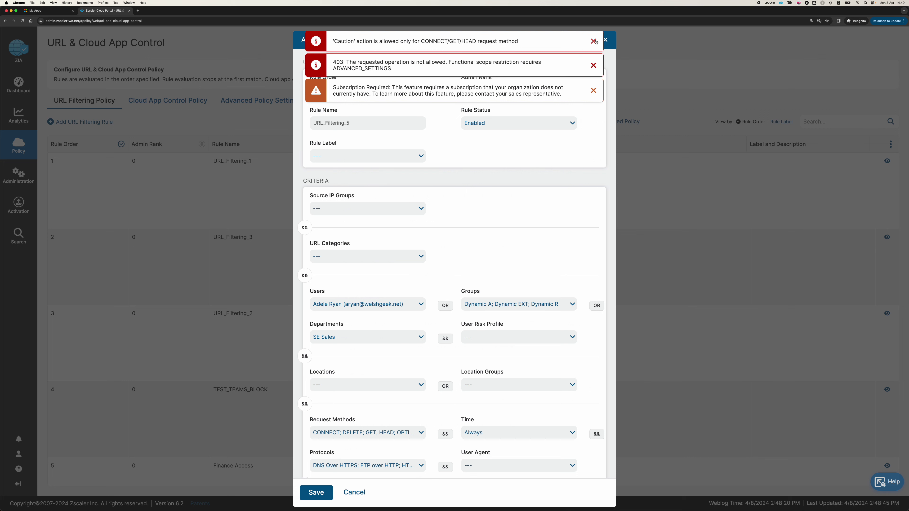
click(593, 42)
click(594, 42)
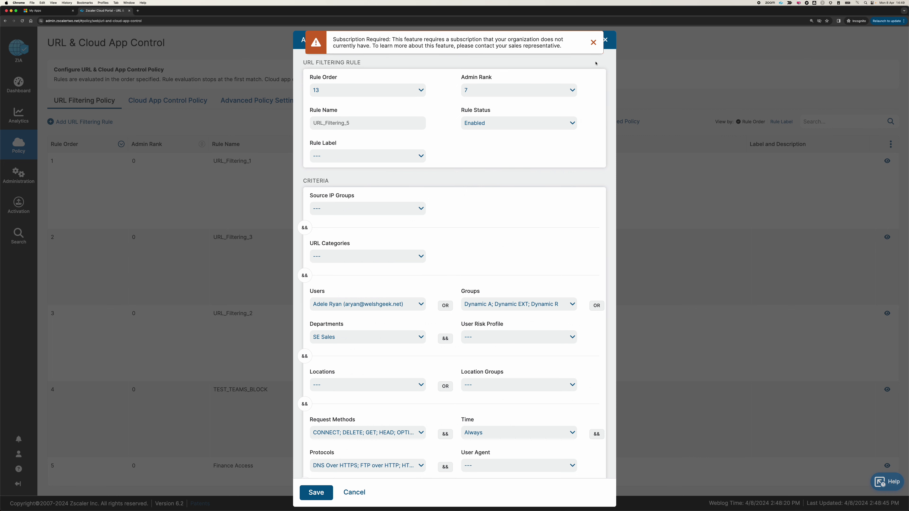
click(595, 46)
scroll(549, 190, down, 10)
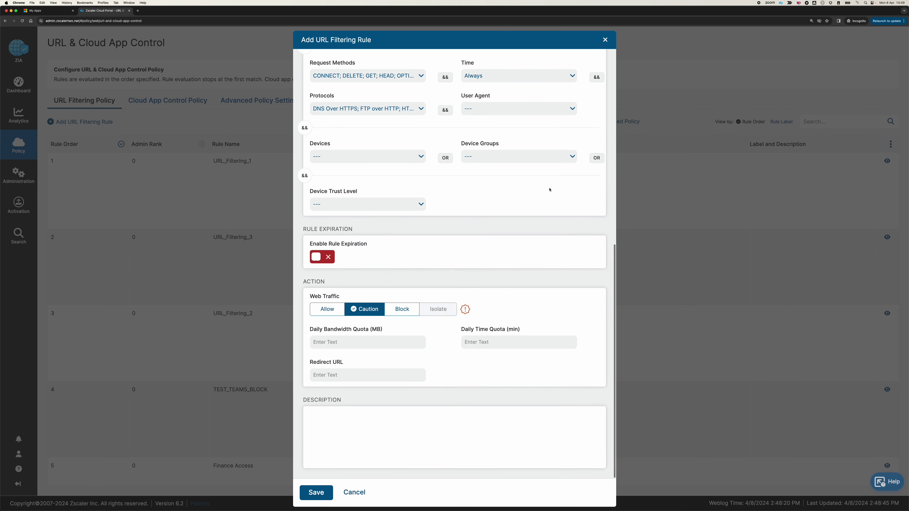
scroll(550, 190, up, 10)
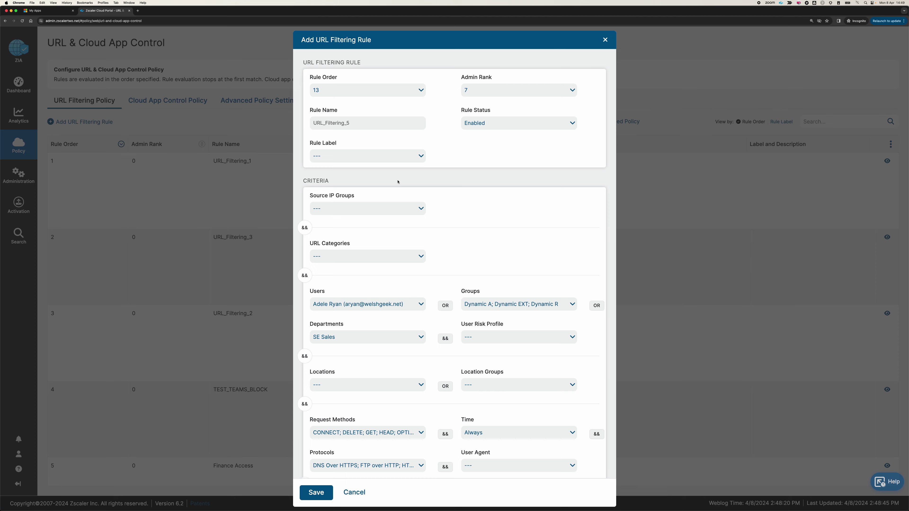
click(316, 492)
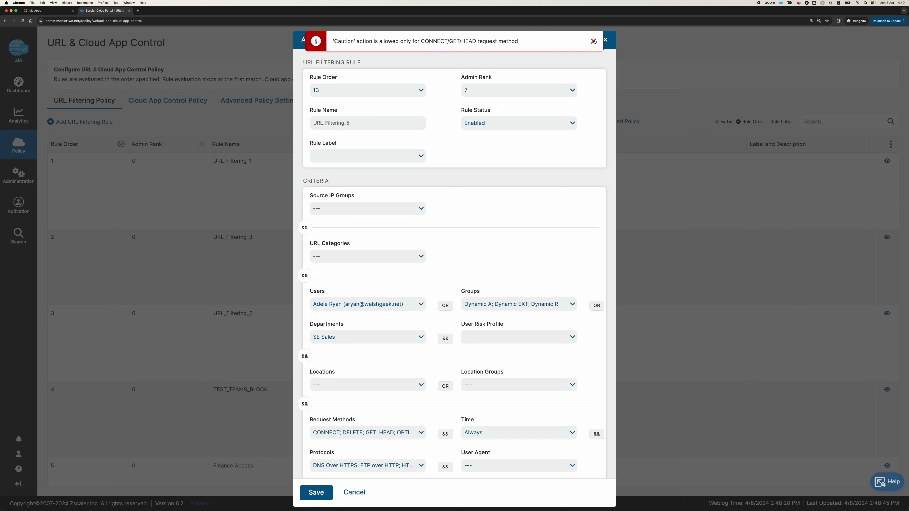
Clear the Caution error and change the rule's web traffic action to Allow
click(593, 41)
scroll(423, 321, down, 8)
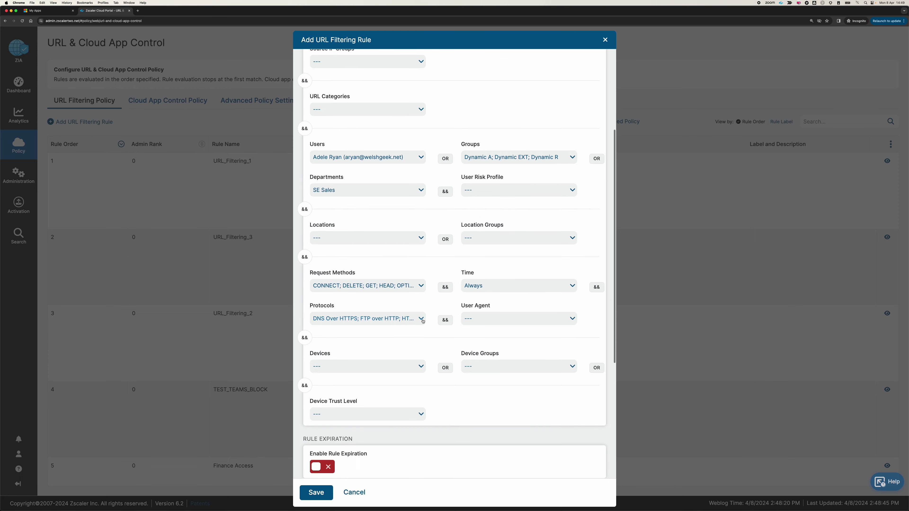
click(327, 392)
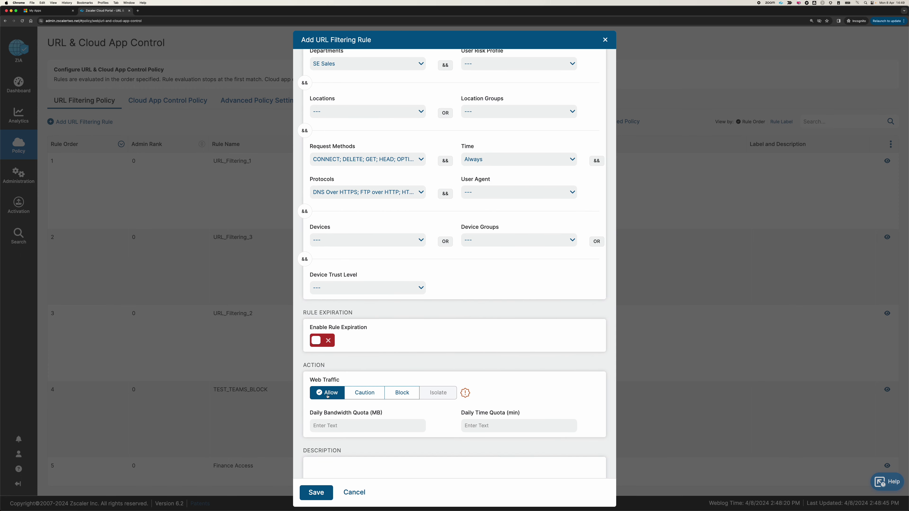
scroll(402, 167, up, 10)
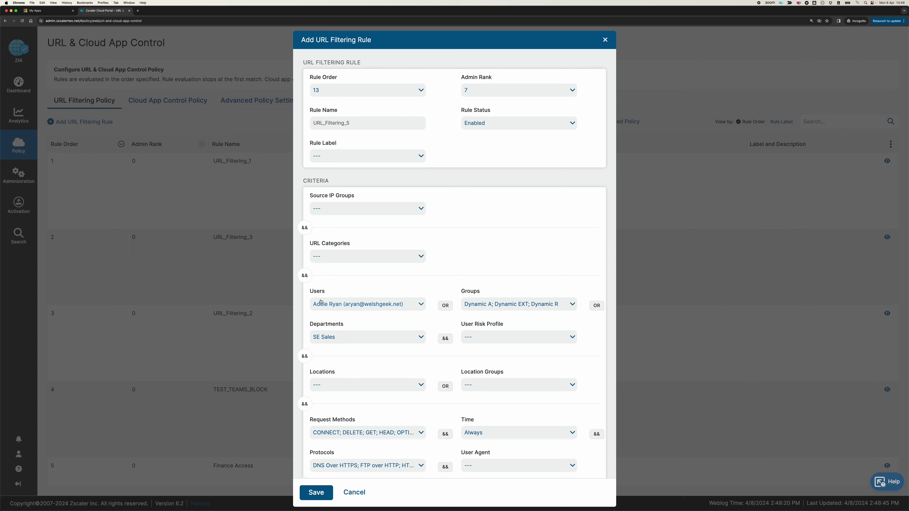
Include the whole Internet Communication URL category group and save rule URL_Filtering_5
click(371, 253)
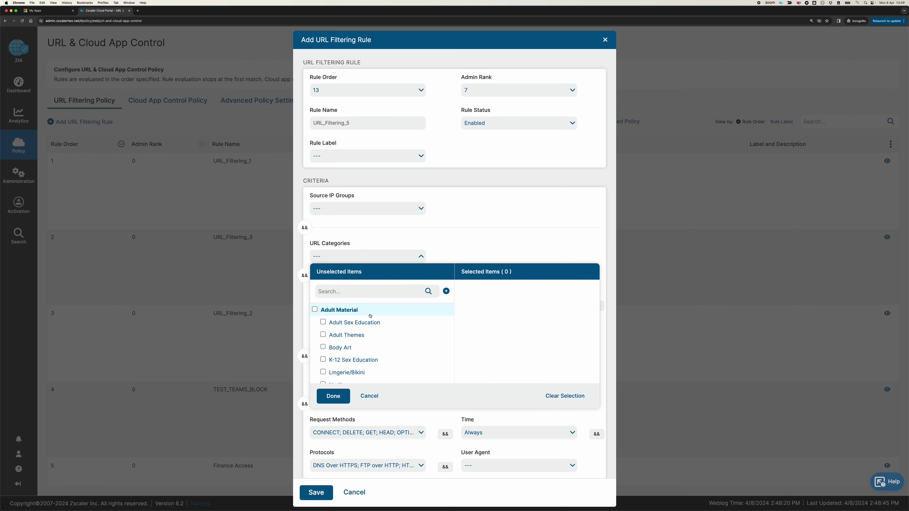
scroll(330, 338, up, 2)
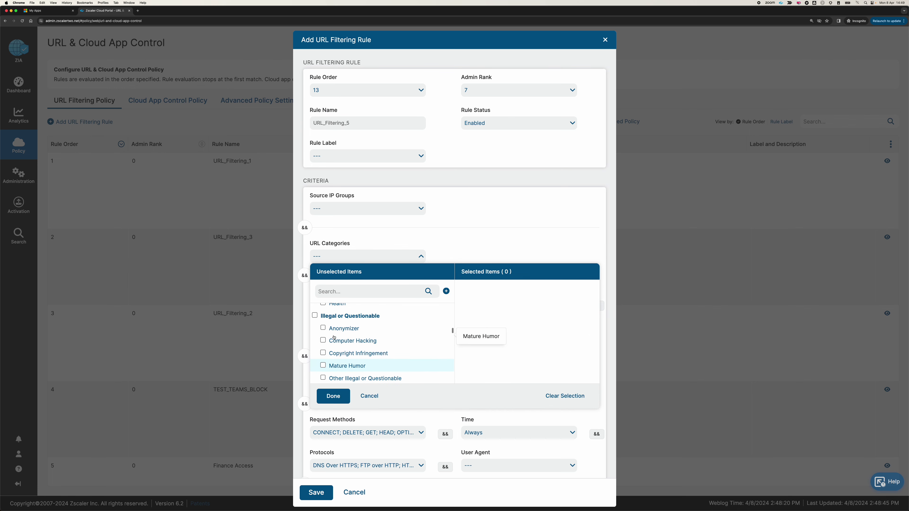
scroll(331, 337, down, 5)
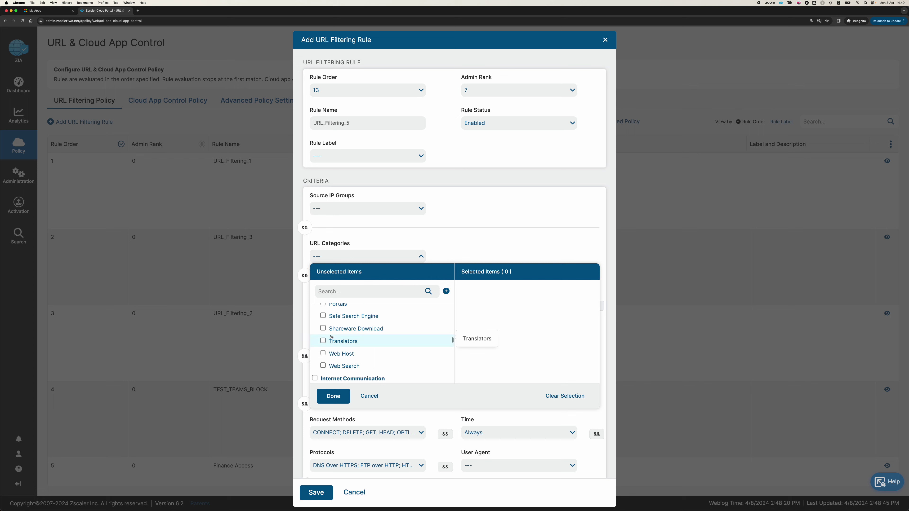
click(314, 379)
click(333, 396)
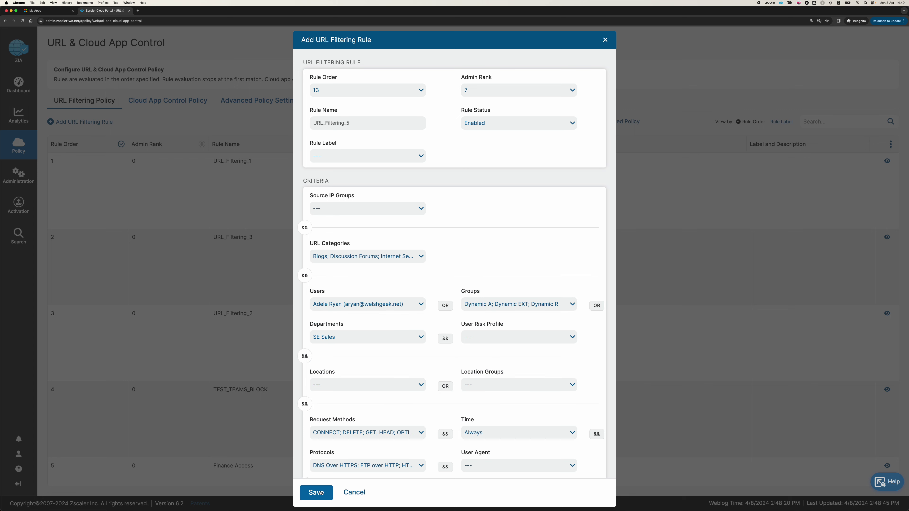
click(516, 304)
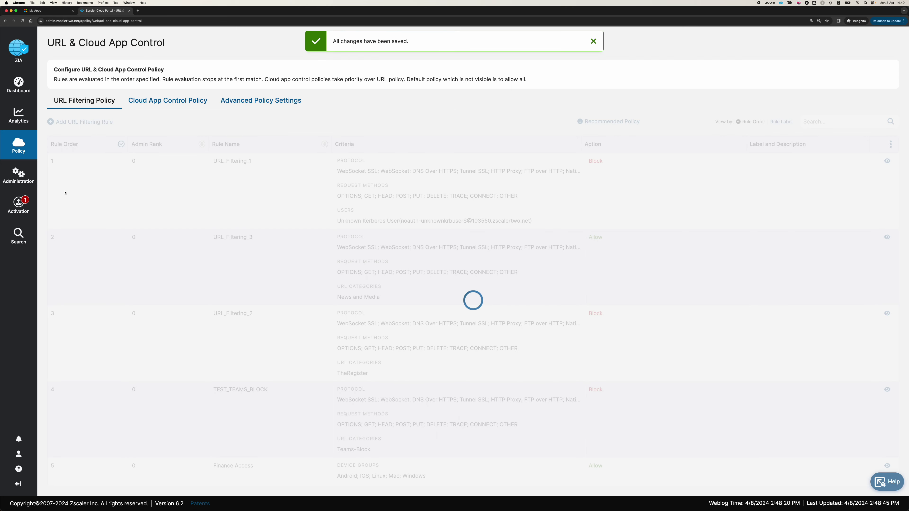
Open the Activation panel showing the pending URL filtering change
click(18, 204)
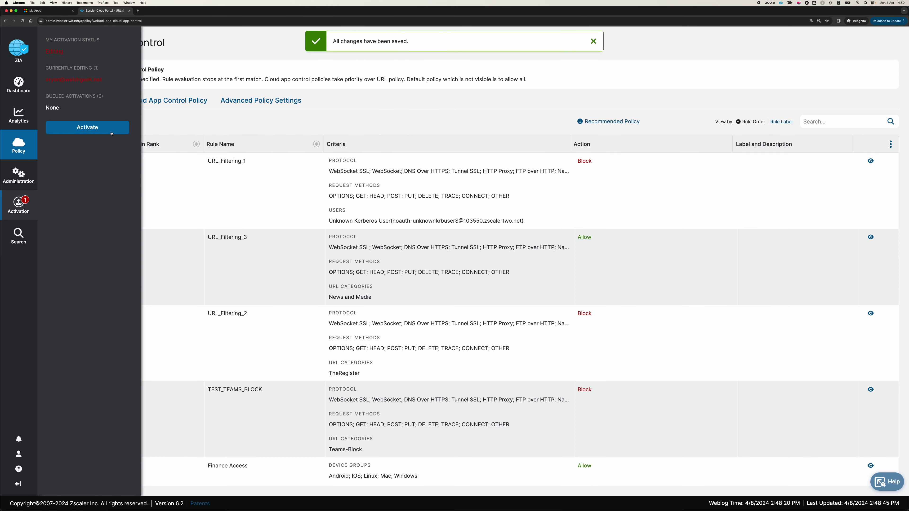